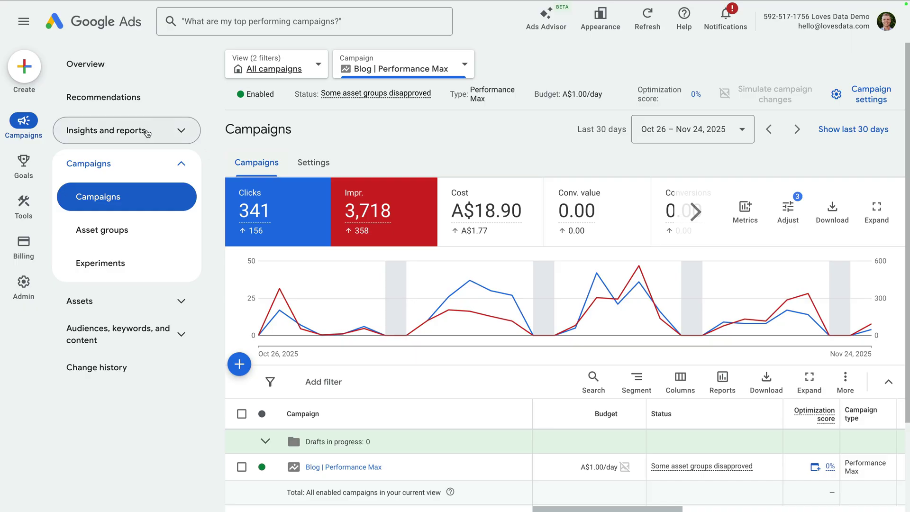
- Open the Landing pages report from the Report editor's template gallery for the Blog | Performance Max campaign
click(148, 133)
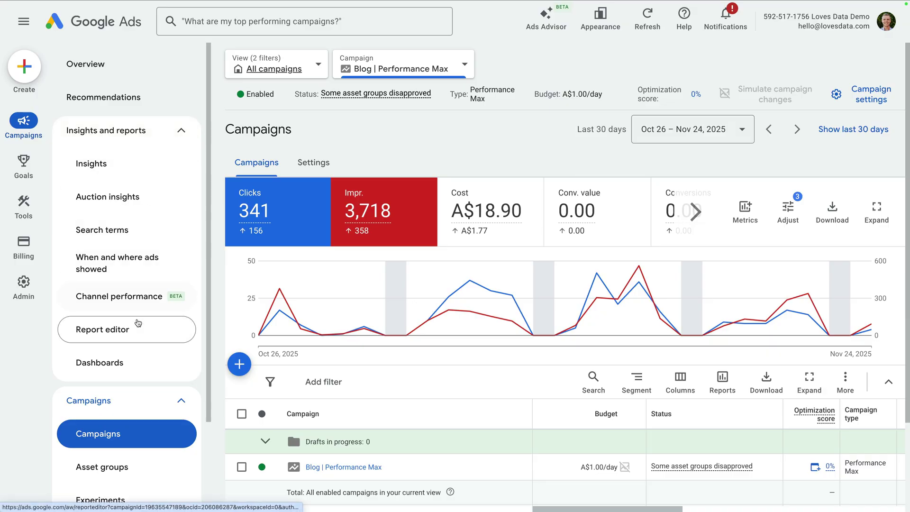
click(138, 331)
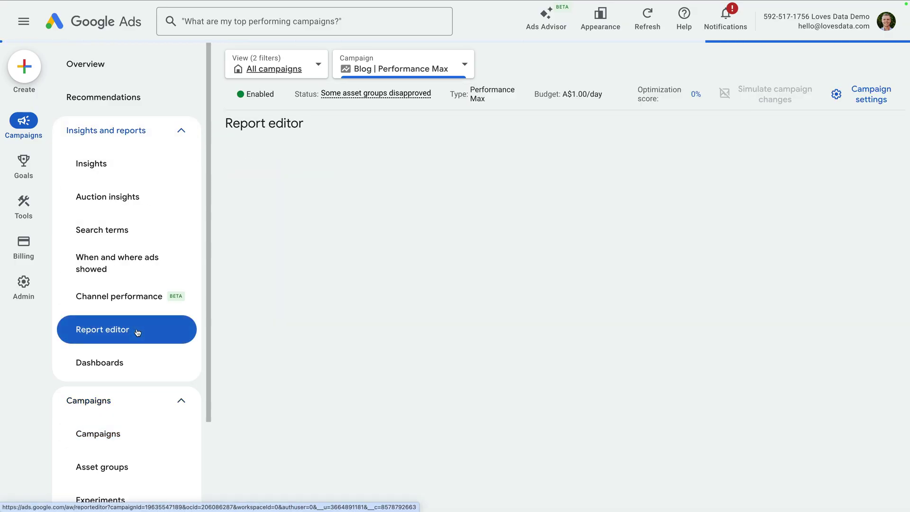
scroll(357, 328, down, 2)
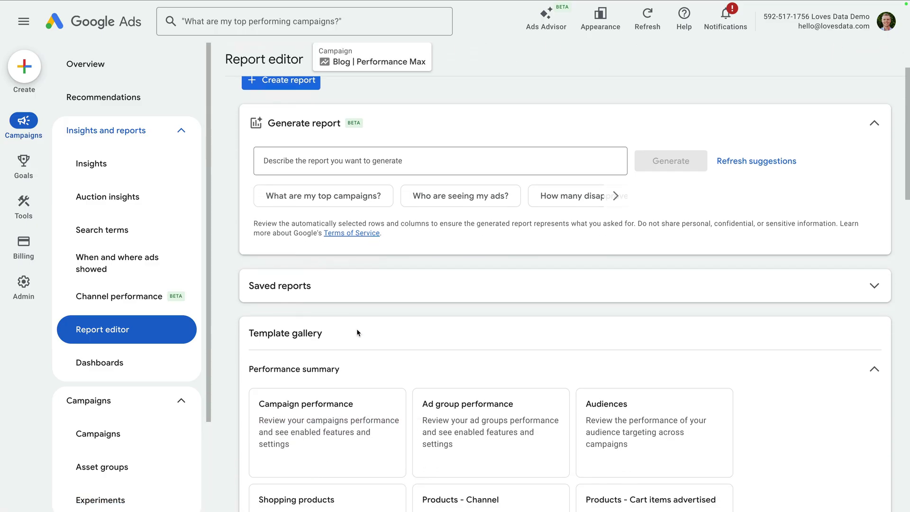
scroll(357, 333, down, 10)
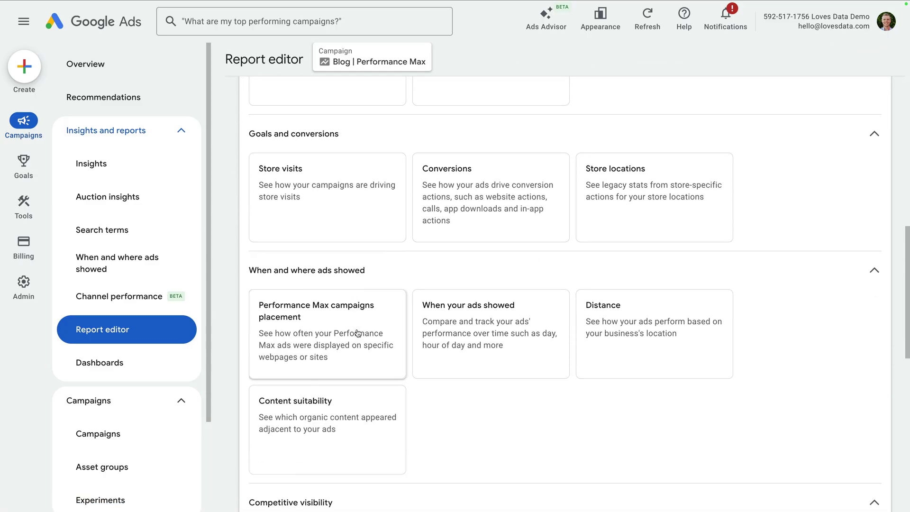
scroll(357, 333, down, 10)
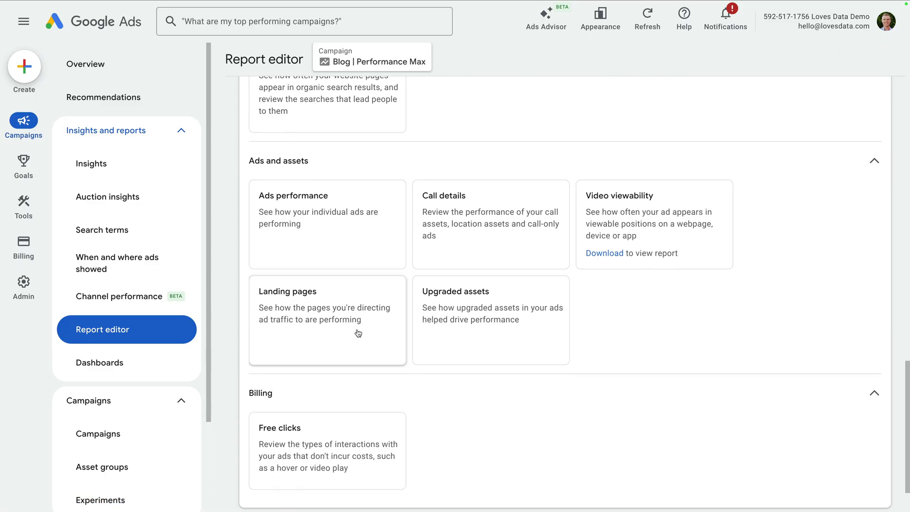
click(321, 324)
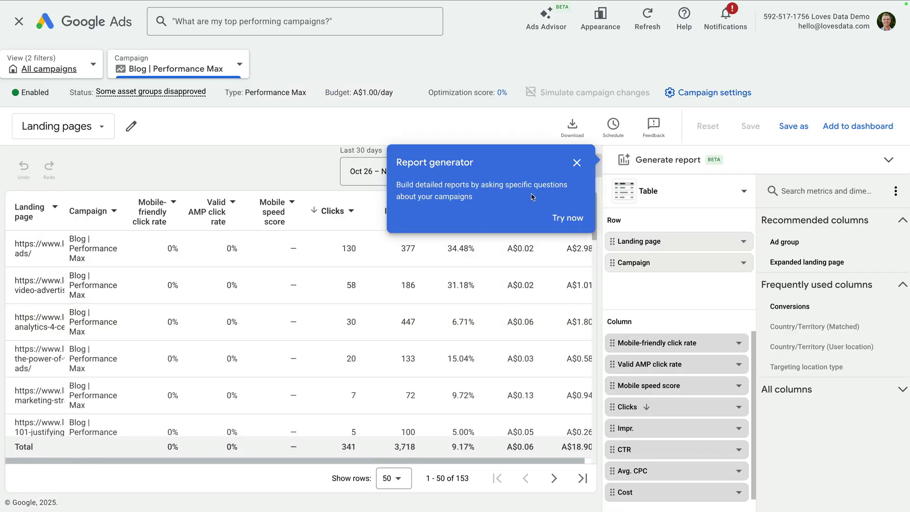
- Dismiss the report generator tip, collapse the report configuration pane and widen the Landing page column to fit the full URLs
click(576, 163)
click(588, 168)
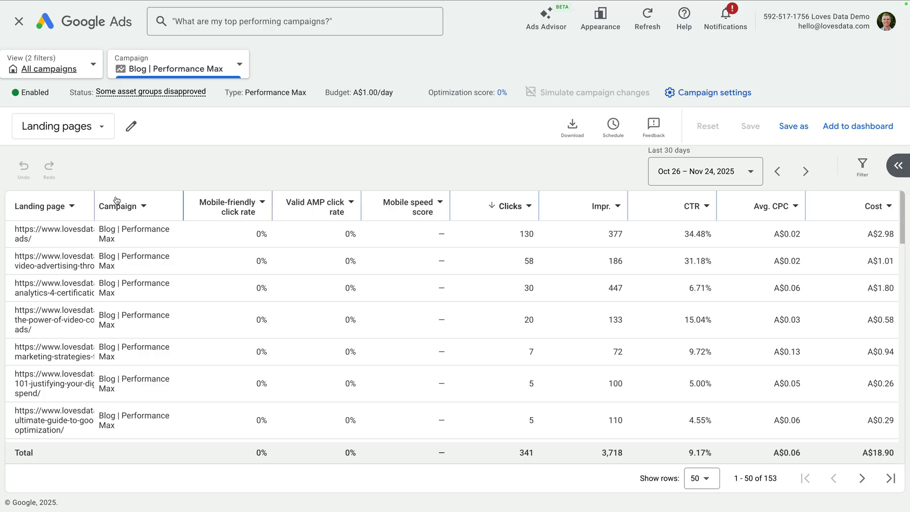
drag(94, 201, 205, 202)
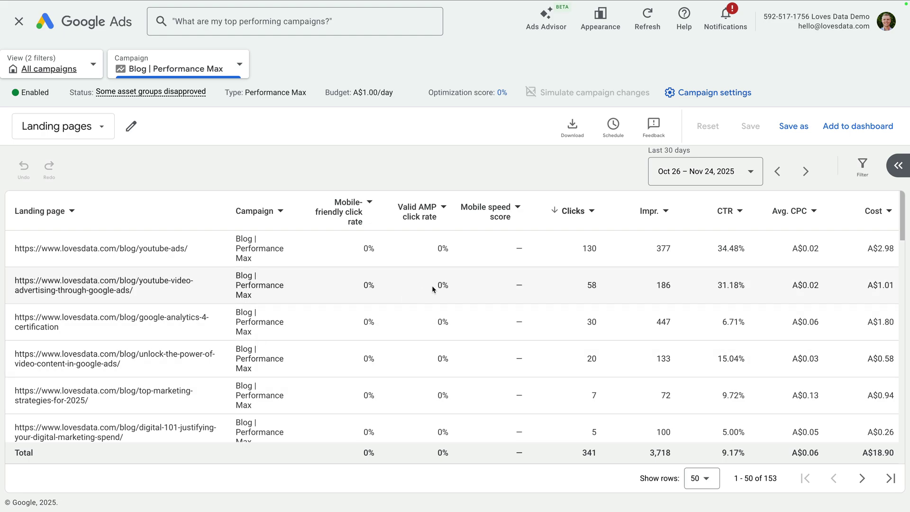
- Sort the landing pages by Cost from high to low and leave the report without saving the changes
click(887, 212)
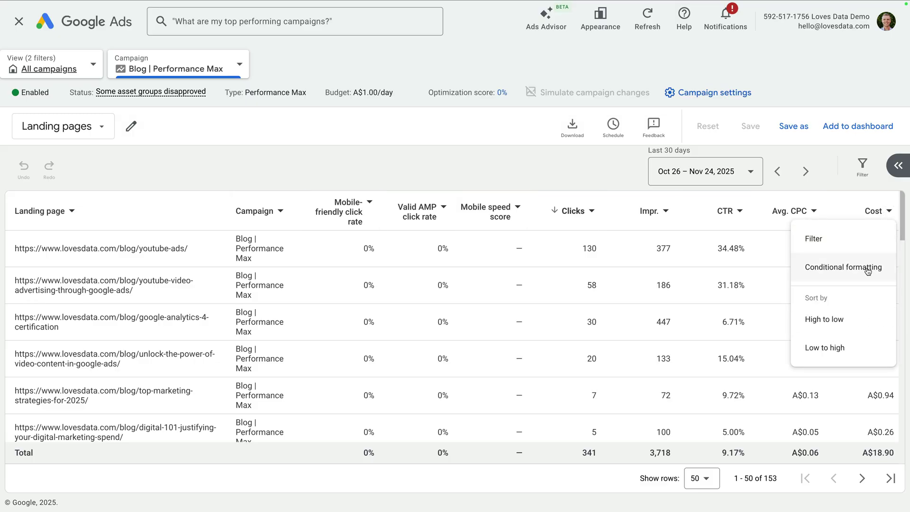
click(823, 320)
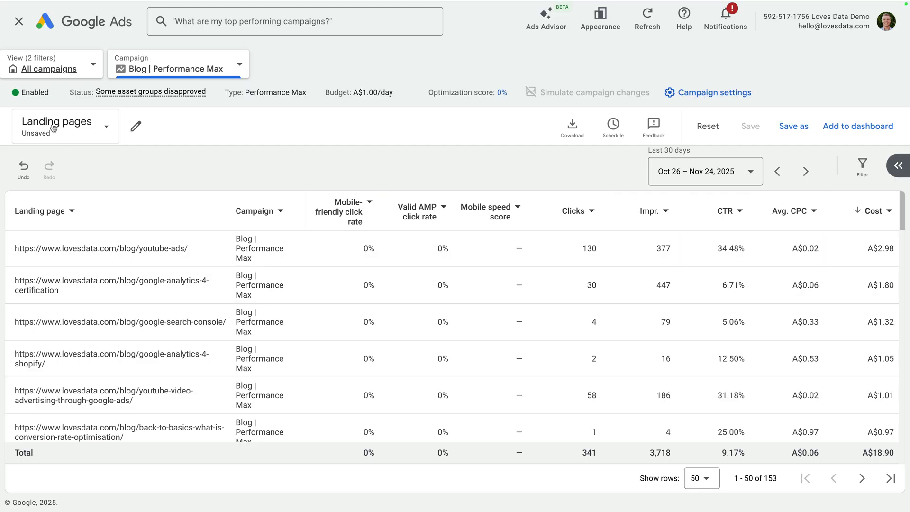
click(19, 22)
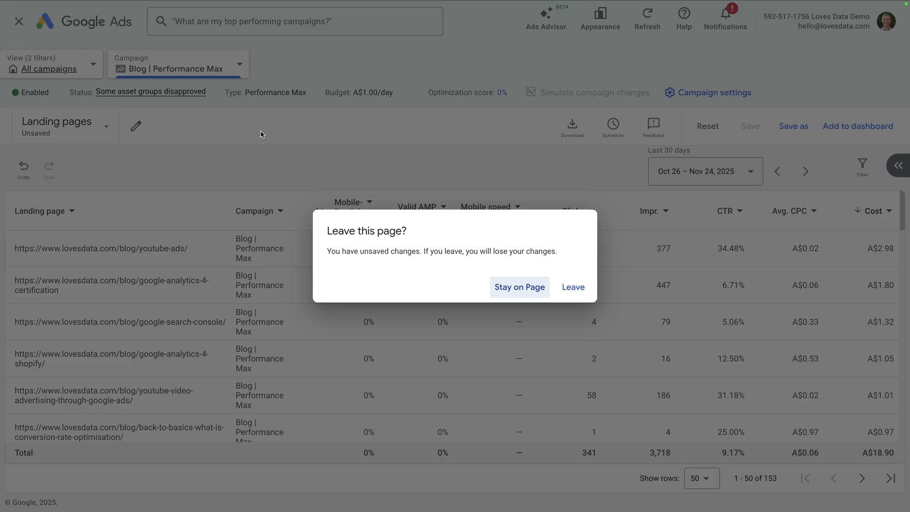
click(572, 287)
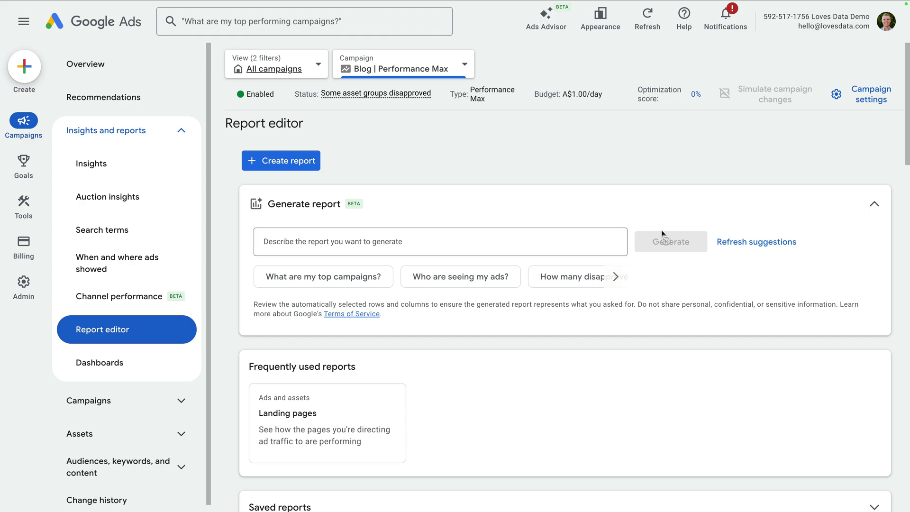
- Turn off Final URL expansion in the text asset optimization of the campaign settings and save the change
click(863, 100)
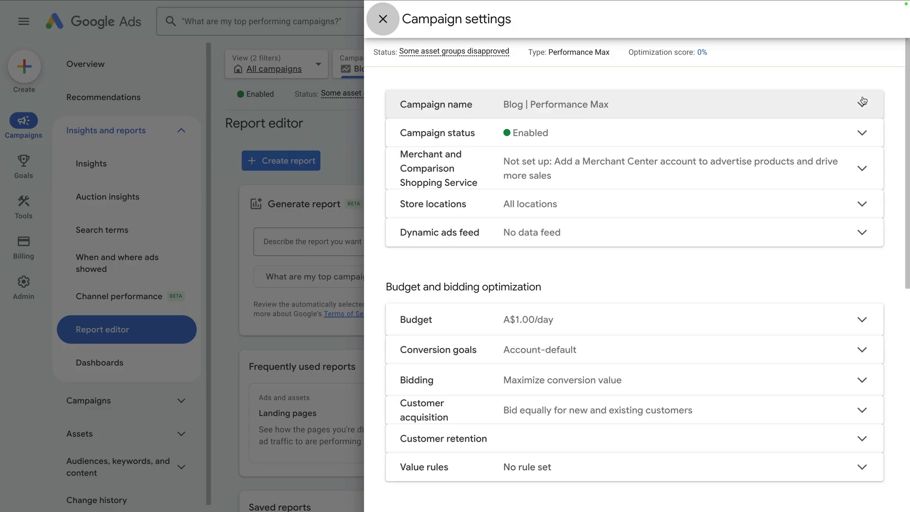
scroll(790, 211, down, 5)
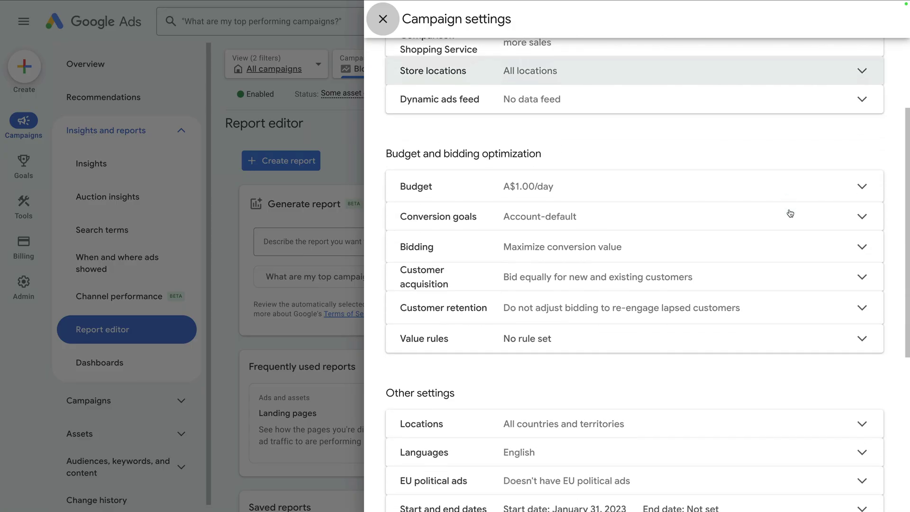
scroll(790, 214, down, 2)
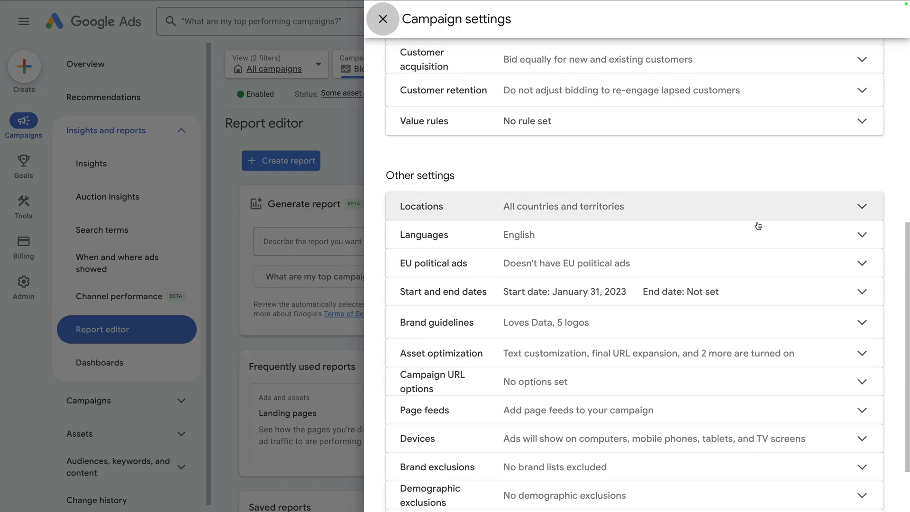
click(494, 359)
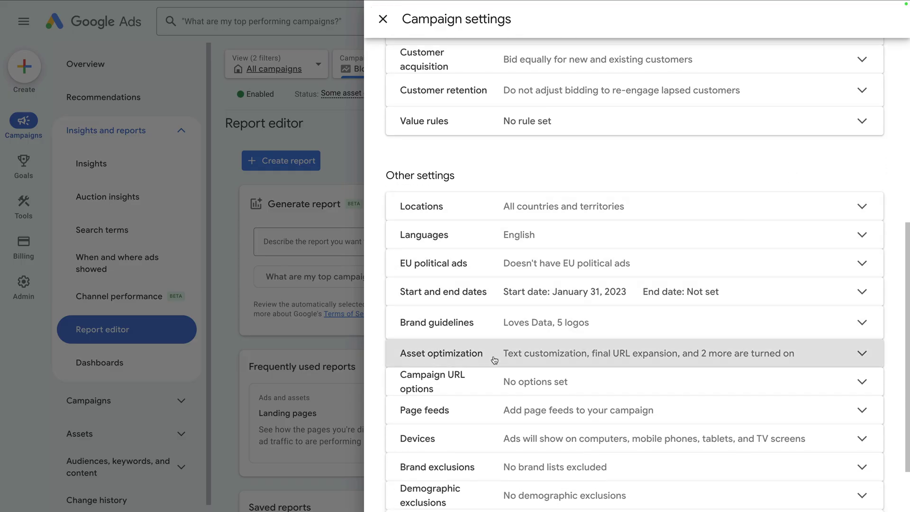
scroll(494, 360, down, 3)
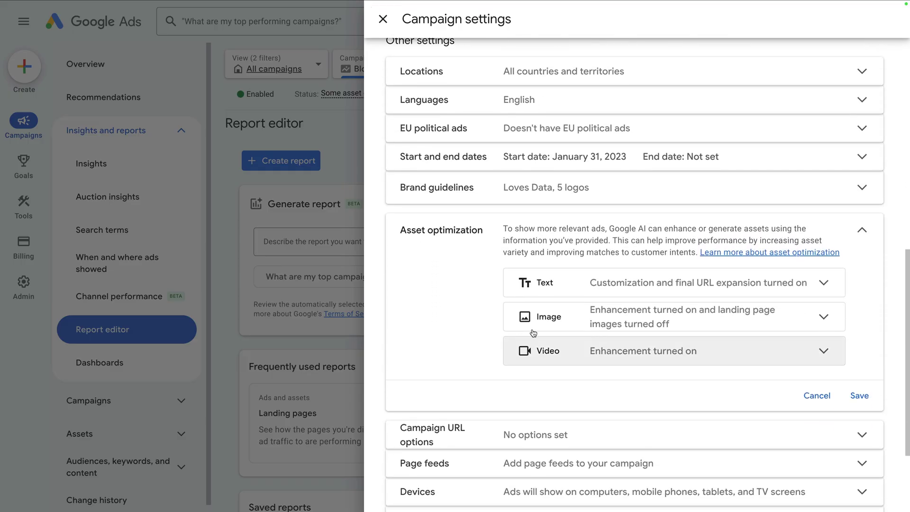
click(613, 286)
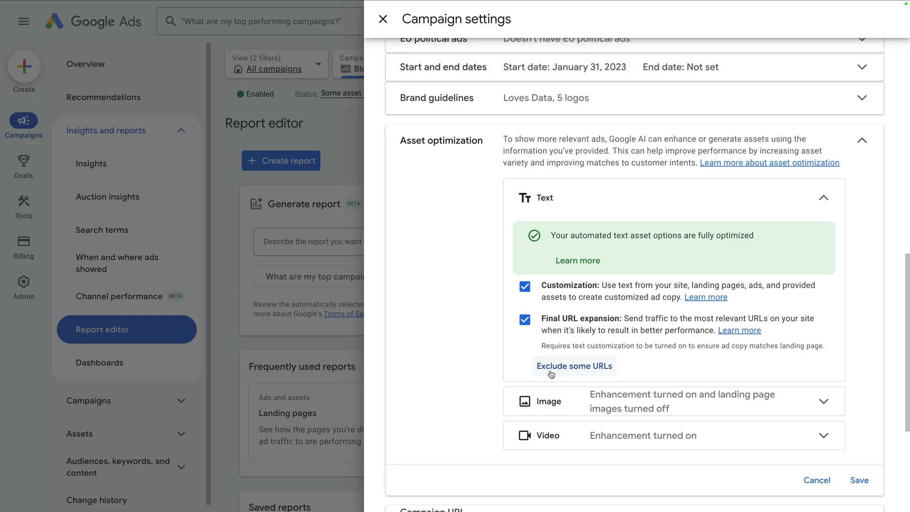
click(526, 324)
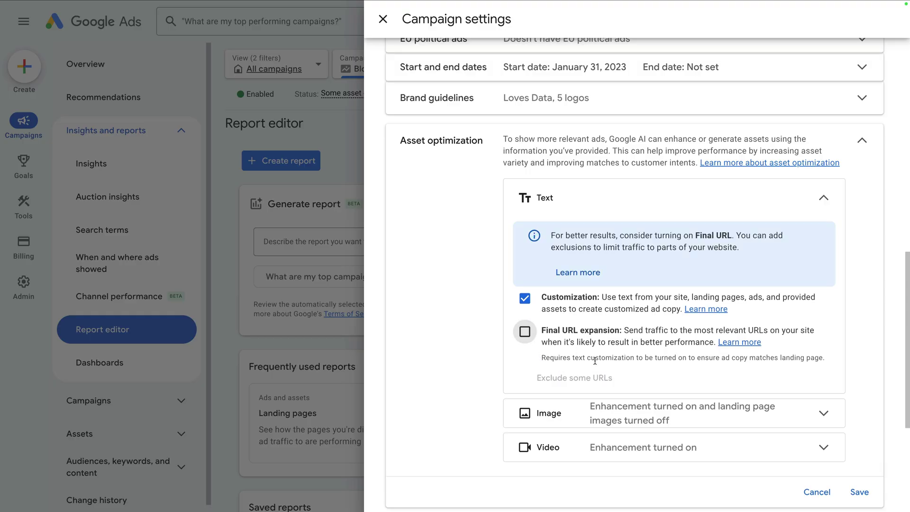
click(861, 492)
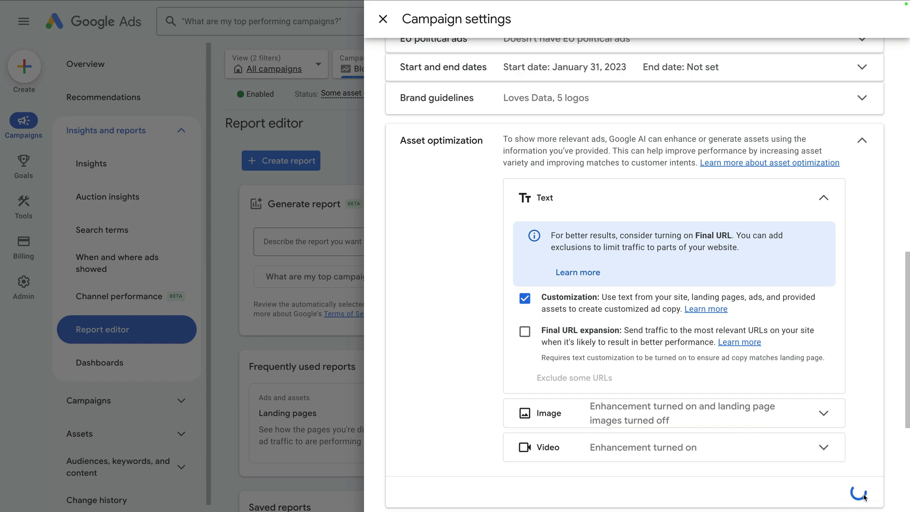
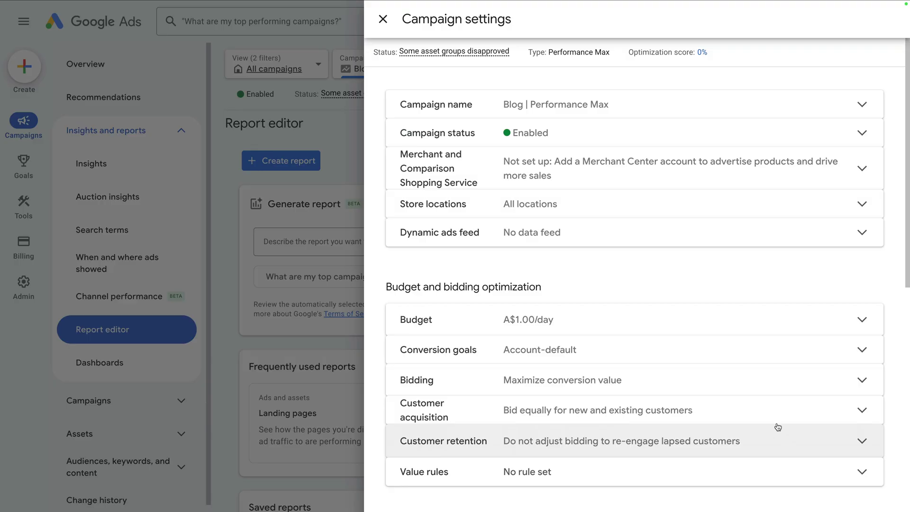
- Change the campaign's location targeting to another location and include California, United States
scroll(742, 386, down, 7)
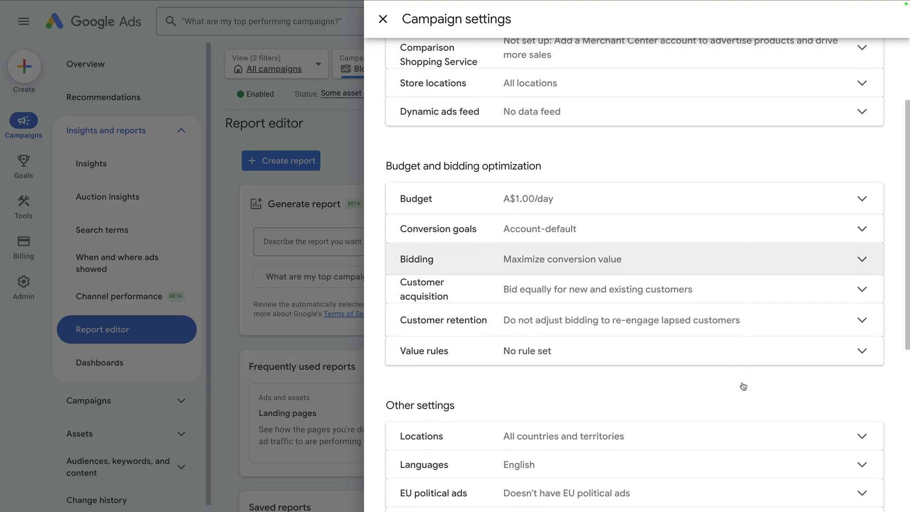
scroll(741, 382, down, 2)
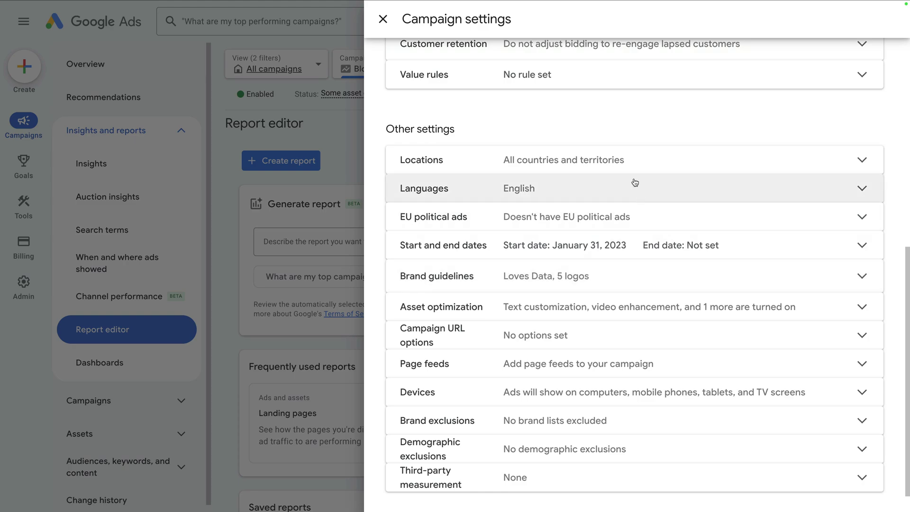
click(628, 166)
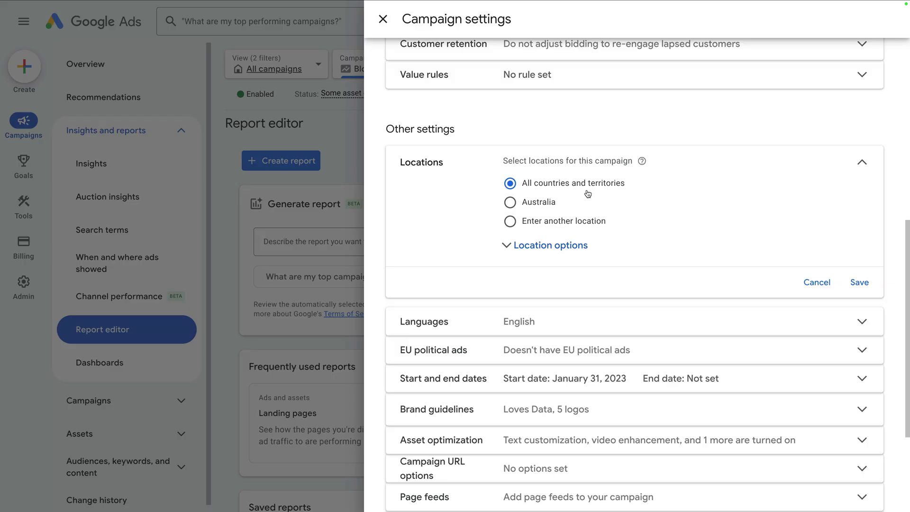
click(563, 222)
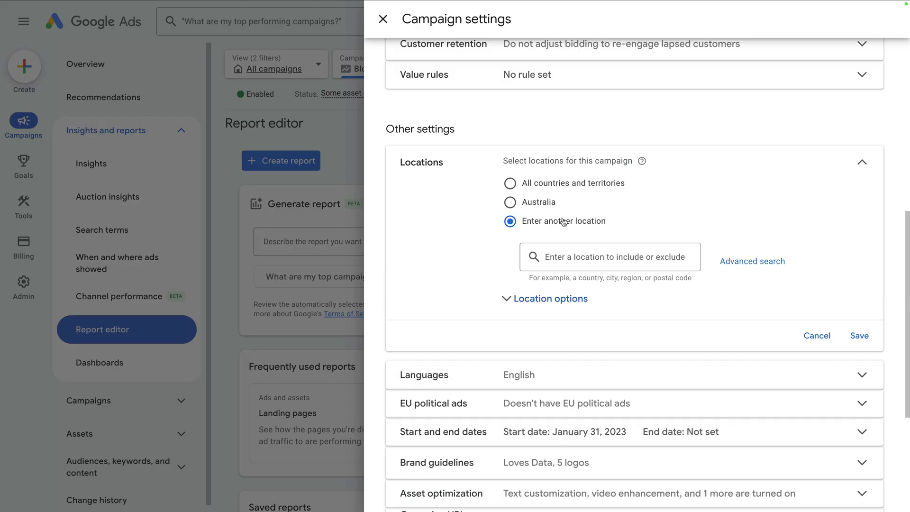
click(595, 256)
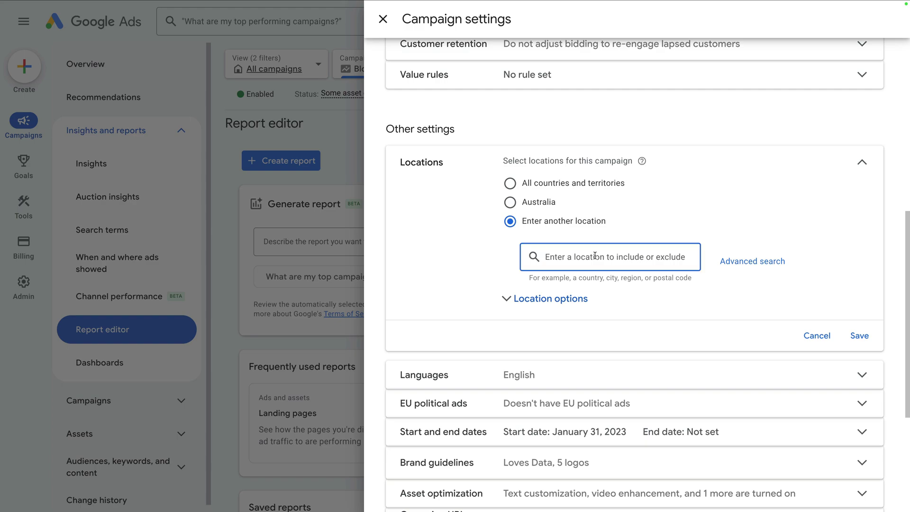
text(Califor)
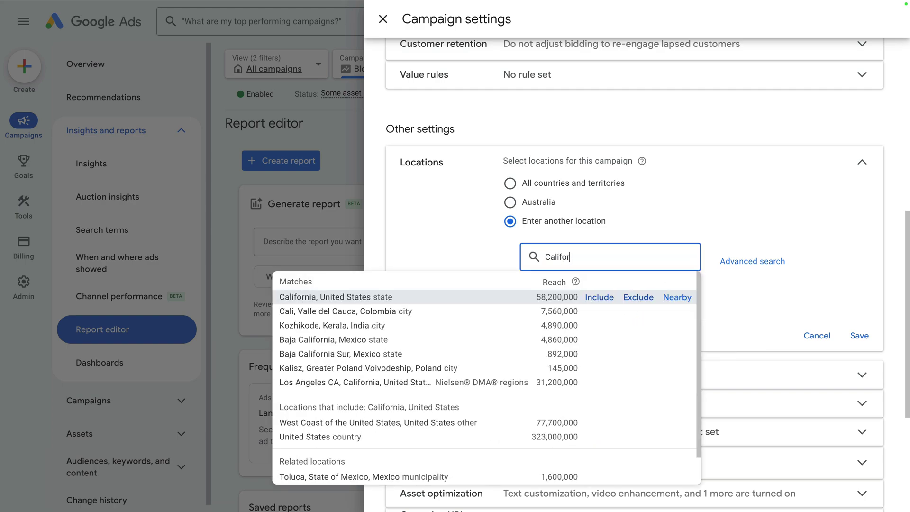
text(nia)
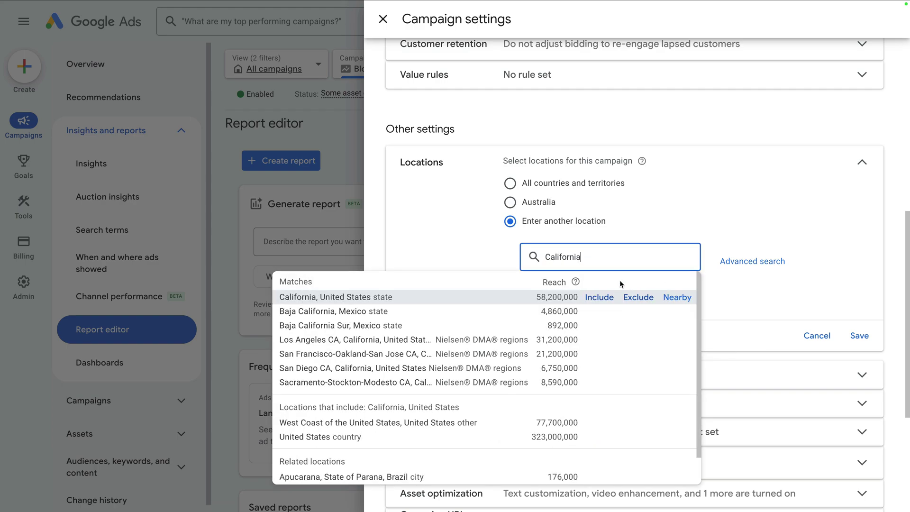
click(600, 297)
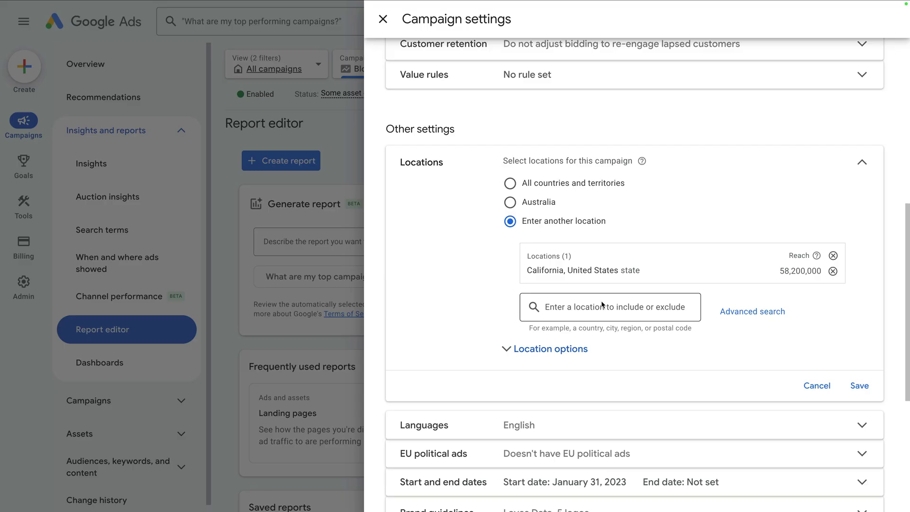
- Set the location option to Presence: People in or regularly in your included locations, and save the location settings
click(570, 355)
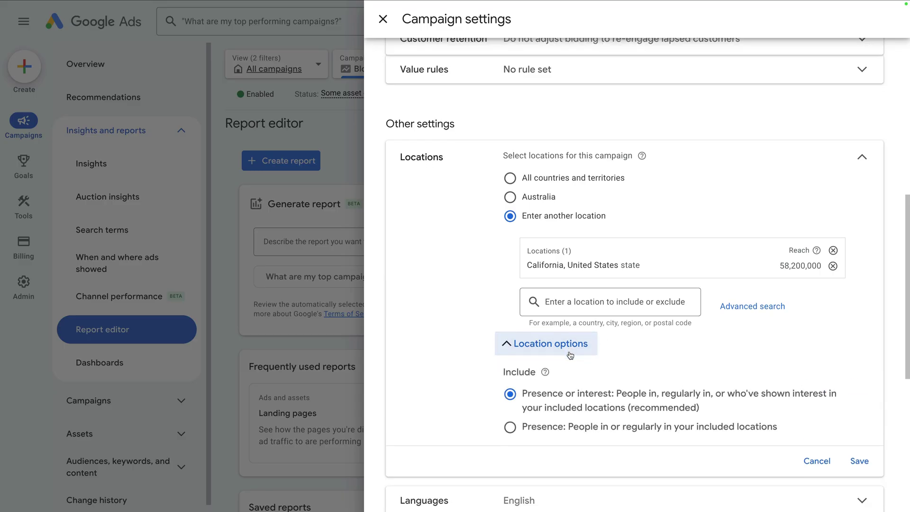
scroll(569, 354, down, 2)
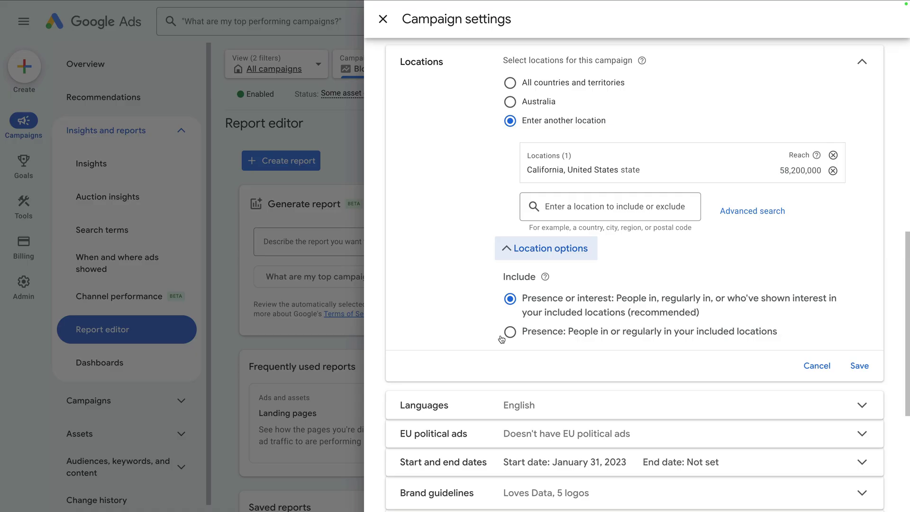
click(544, 334)
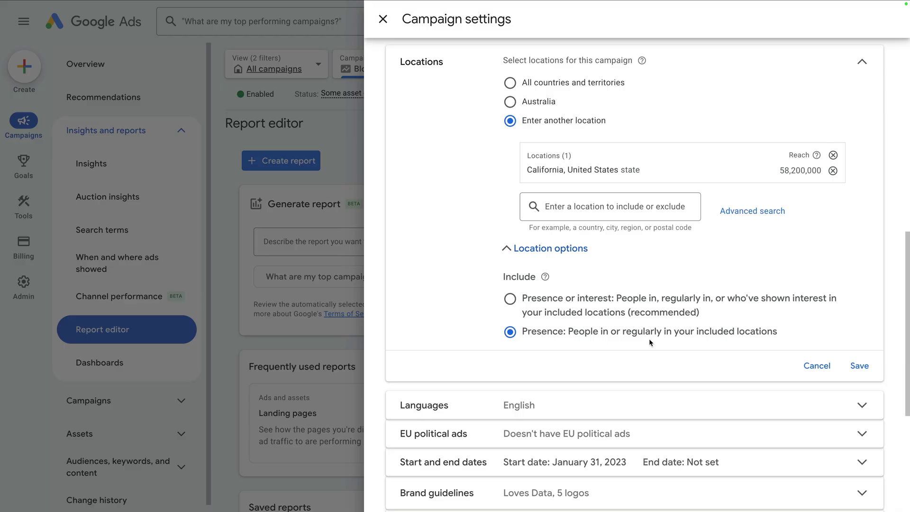
click(859, 368)
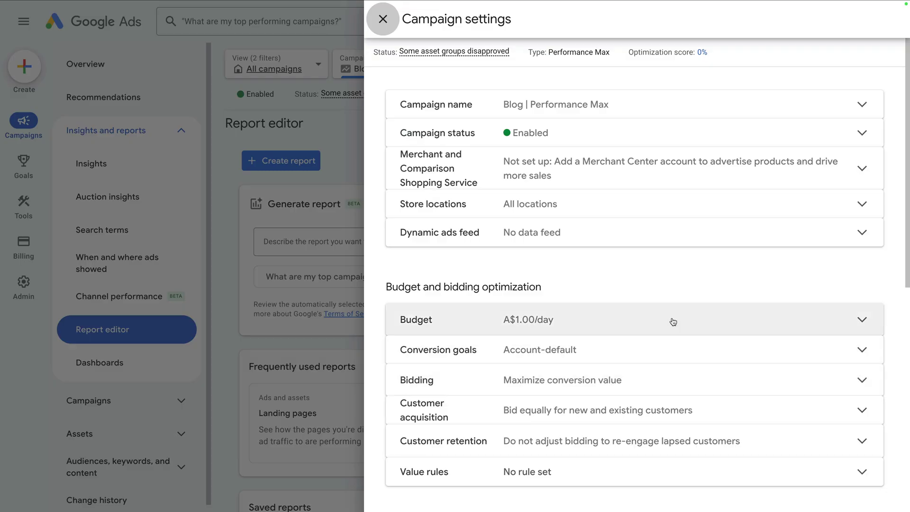
- Close the campaign settings and open the Search terms report for the campaign
click(220, 215)
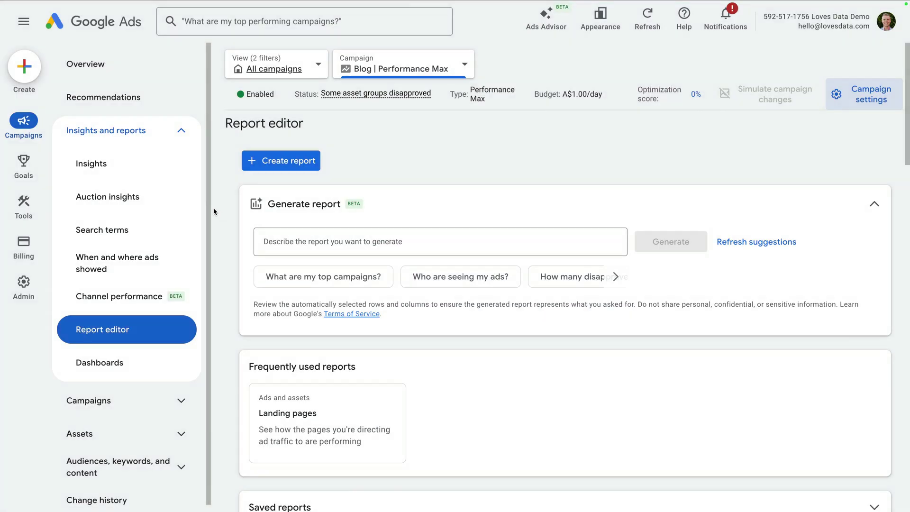
click(148, 228)
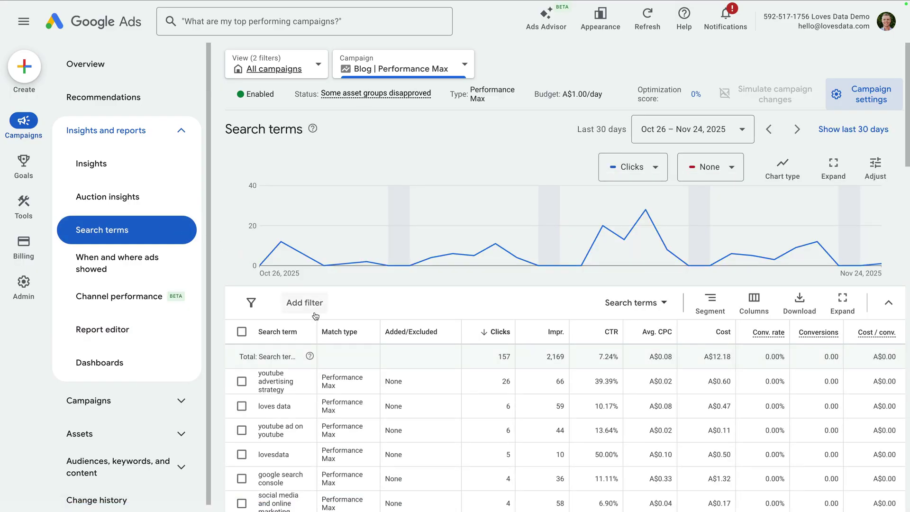
- Add the search terms "video marketing" and "youtube ad creator" as exact match negative keywords at campaign level and save them
drag(316, 325, 371, 326)
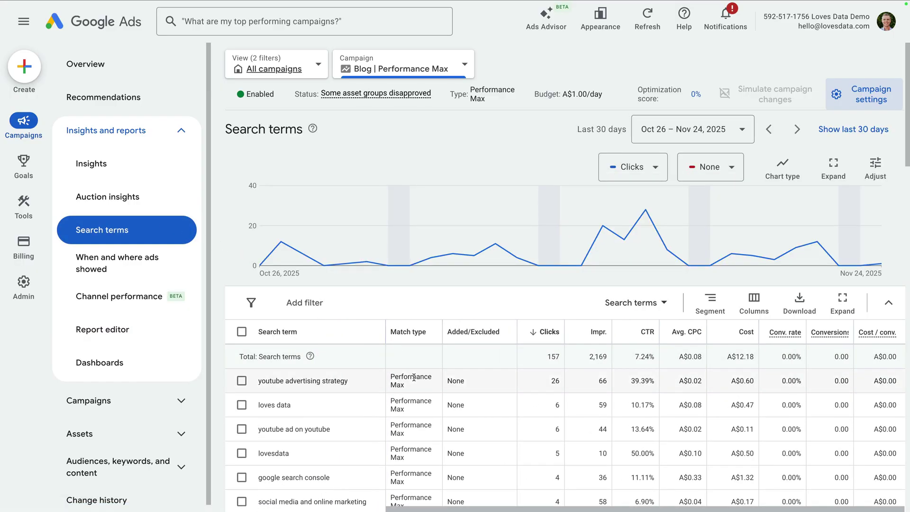
scroll(414, 378, down, 4)
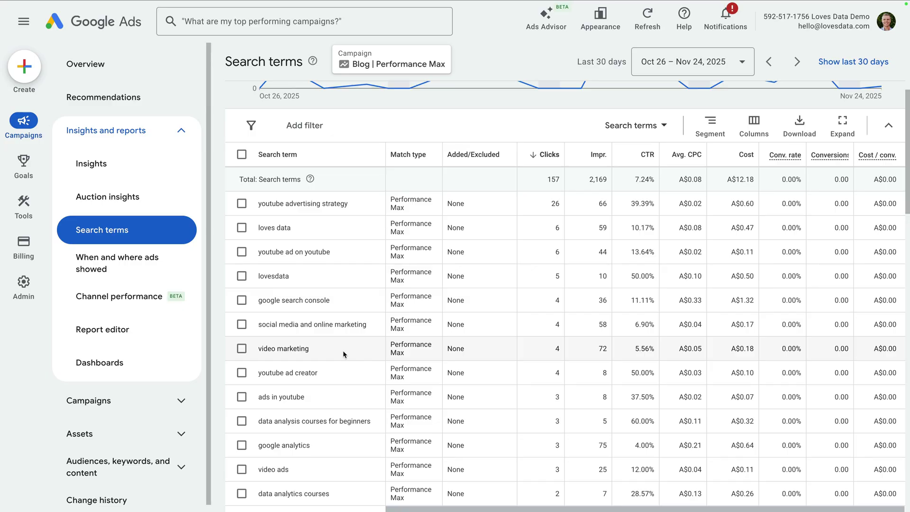
click(242, 349)
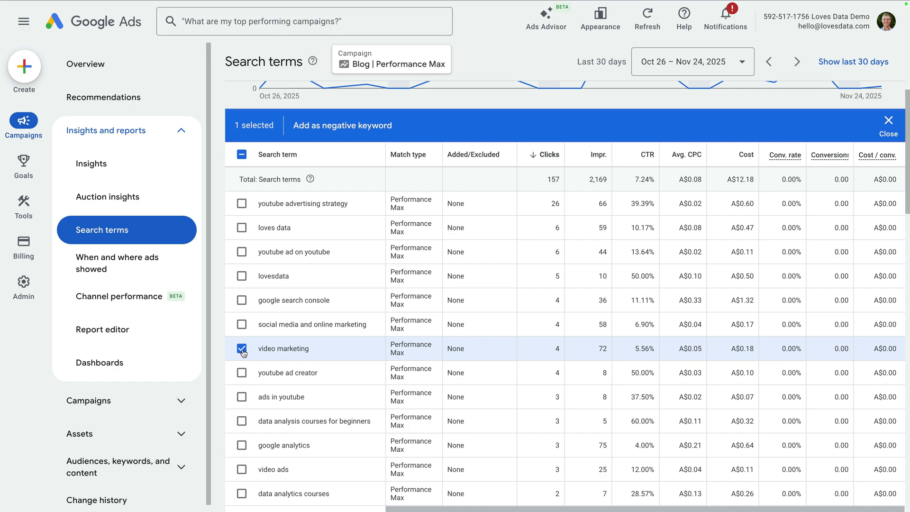
click(242, 374)
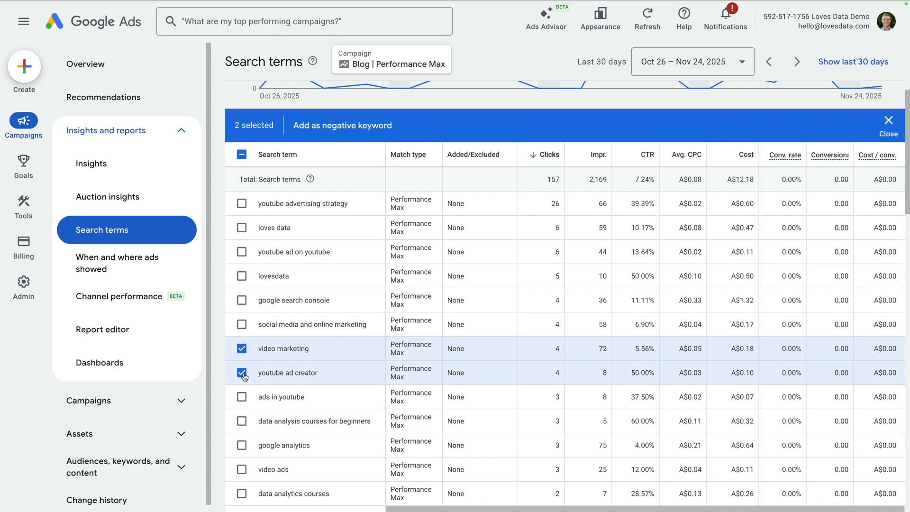
scroll(244, 377, down, 2)
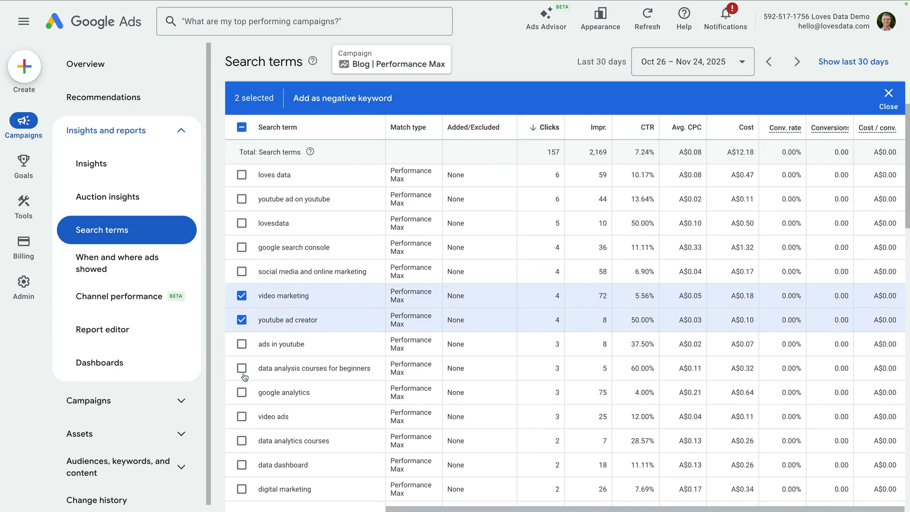
click(327, 100)
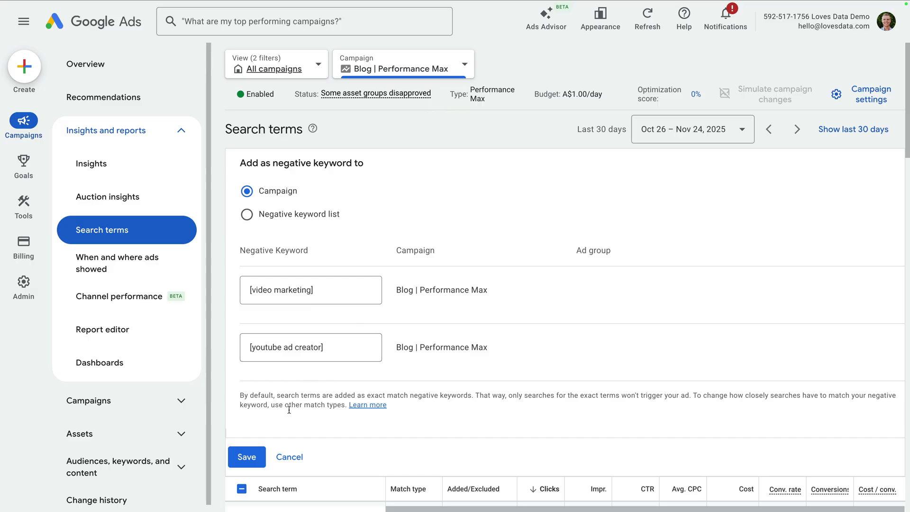
click(254, 457)
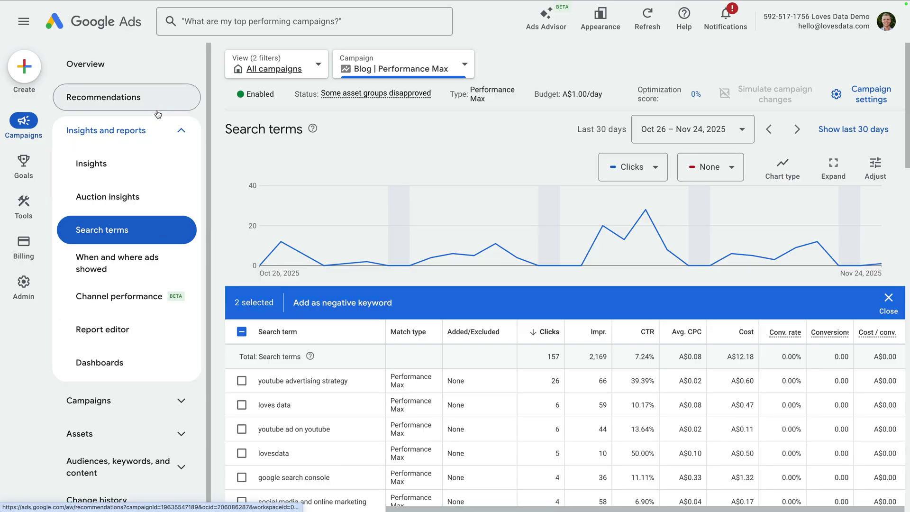
- Open the negative keywords list of the Blog | Performance Max campaign to check the added keywords
click(161, 129)
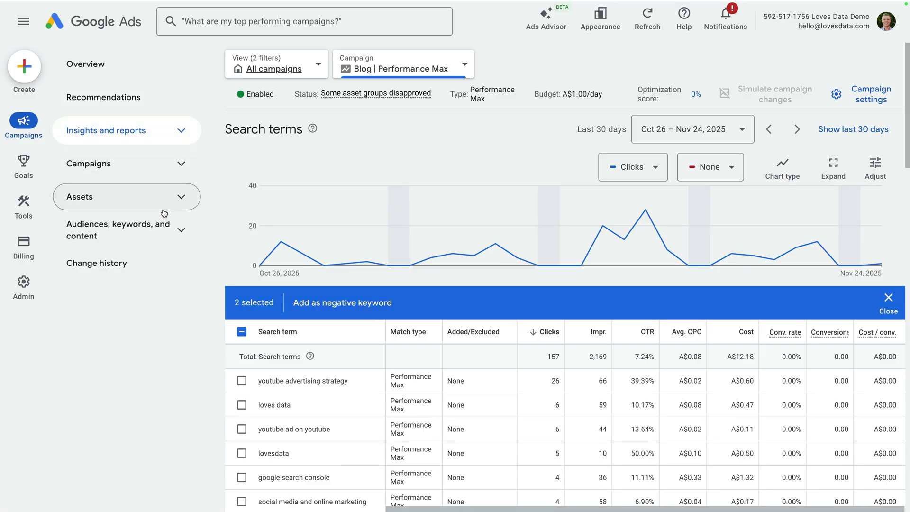
click(116, 239)
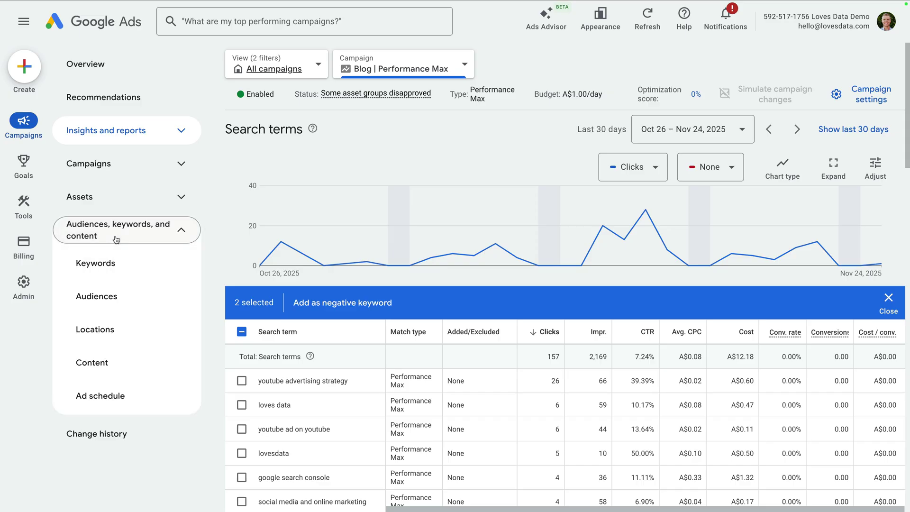
click(134, 267)
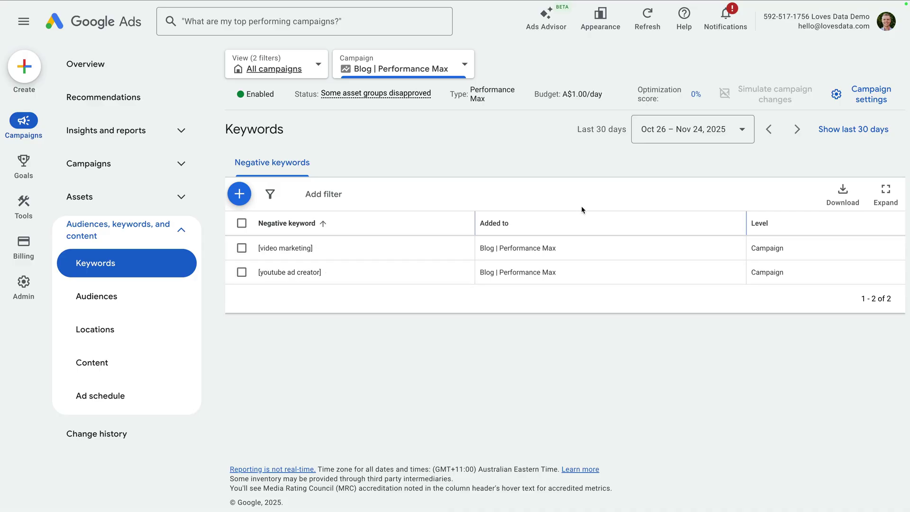
- Open the campaign settings and switch the conversion goals to Campaign-specific
click(840, 97)
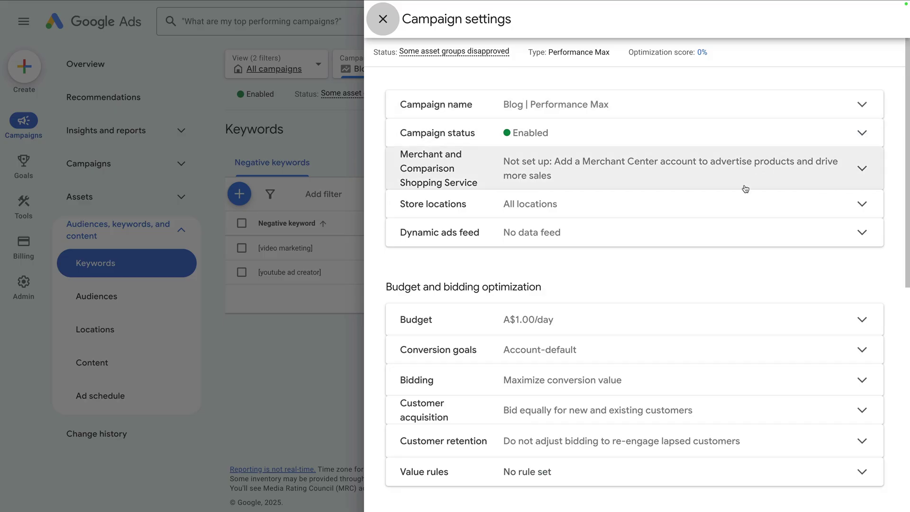
scroll(661, 270, down, 1)
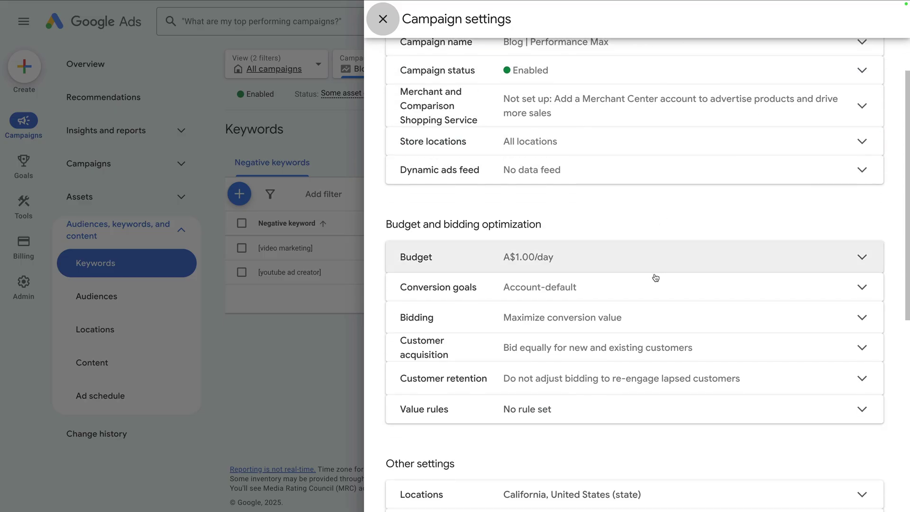
click(634, 286)
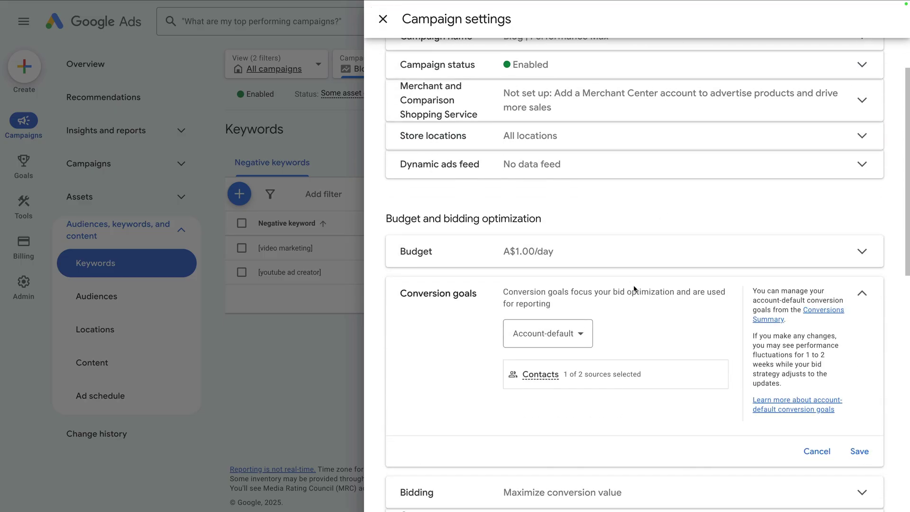
scroll(633, 285, down, 2)
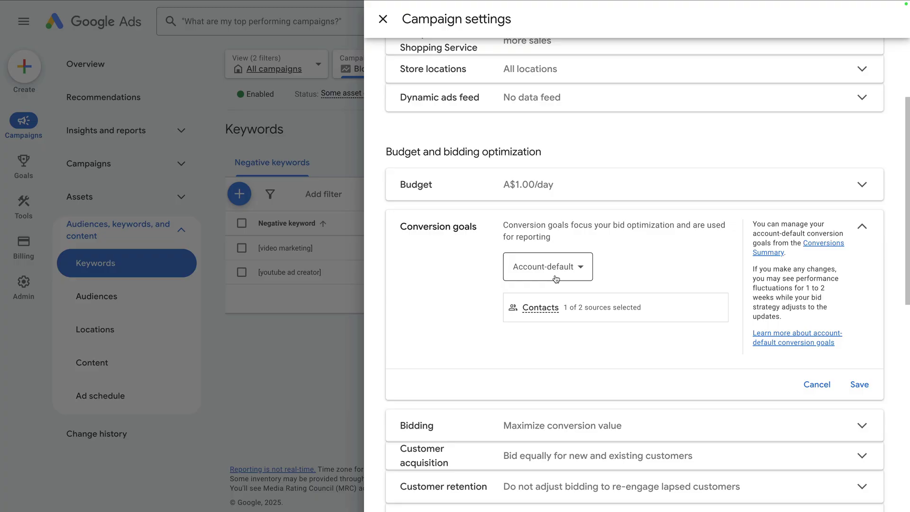
click(556, 279)
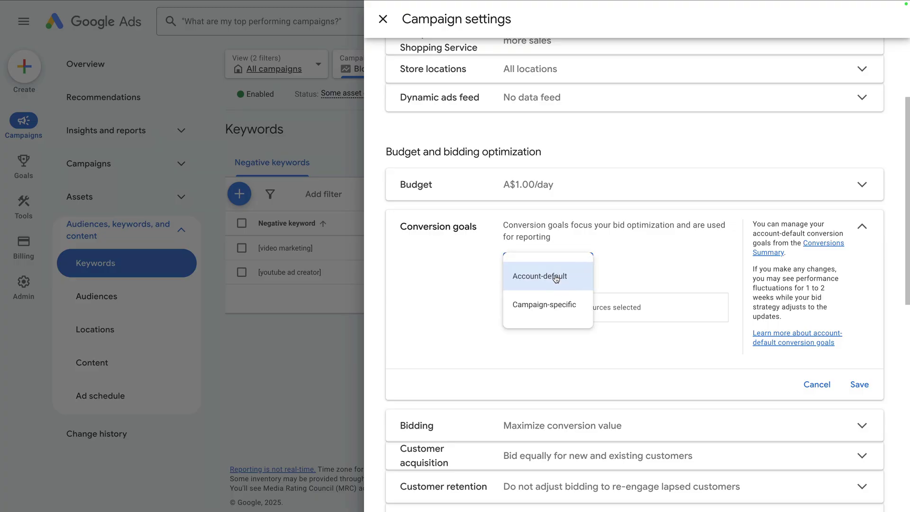
click(578, 314)
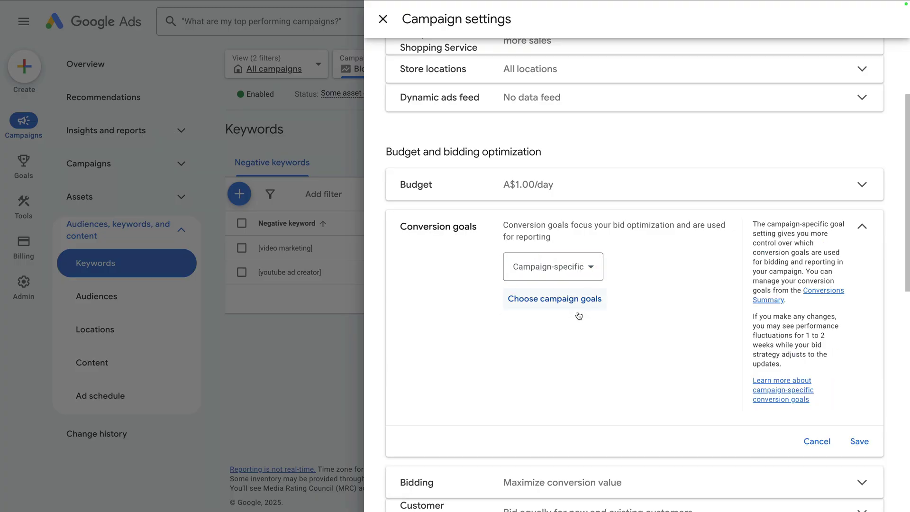
- Choose Sign-ups as the campaign's only conversion goal, save the conversion goals setting, and close the campaign settings
click(553, 306)
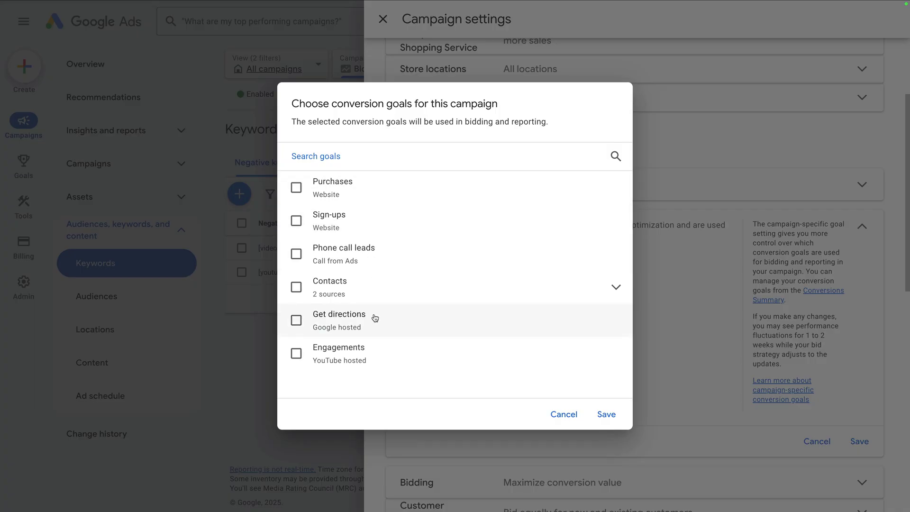
click(297, 222)
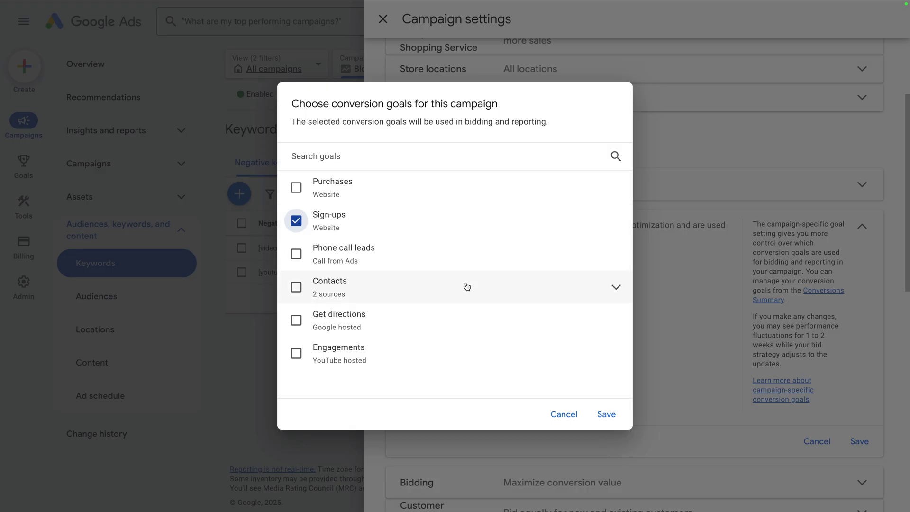
click(606, 415)
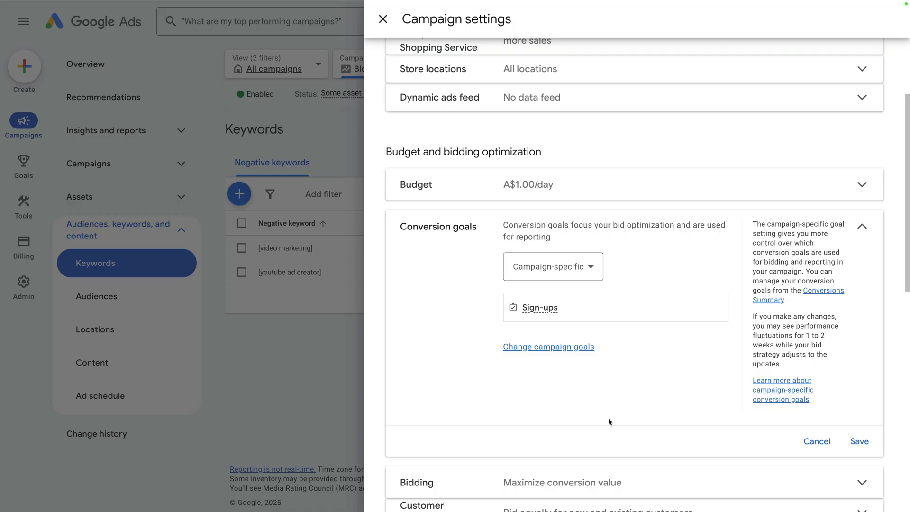
click(860, 441)
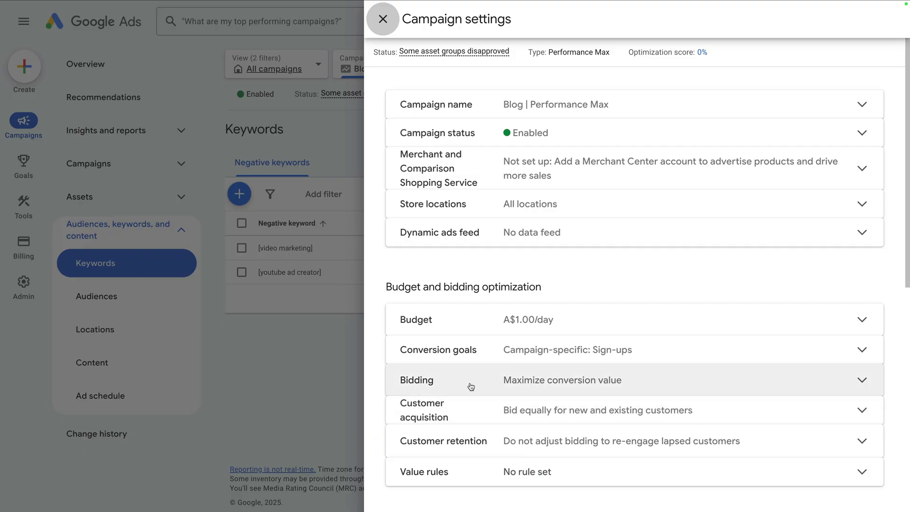
click(306, 362)
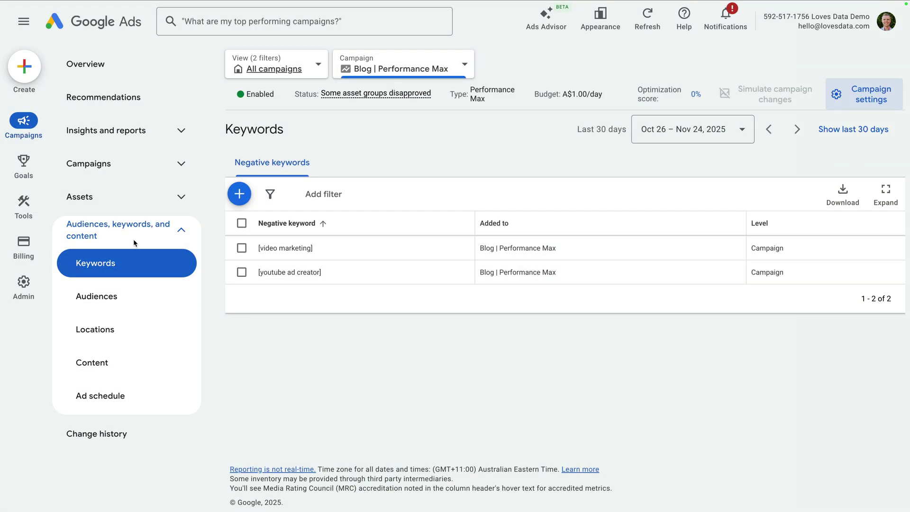
mouse_move(24, 173)
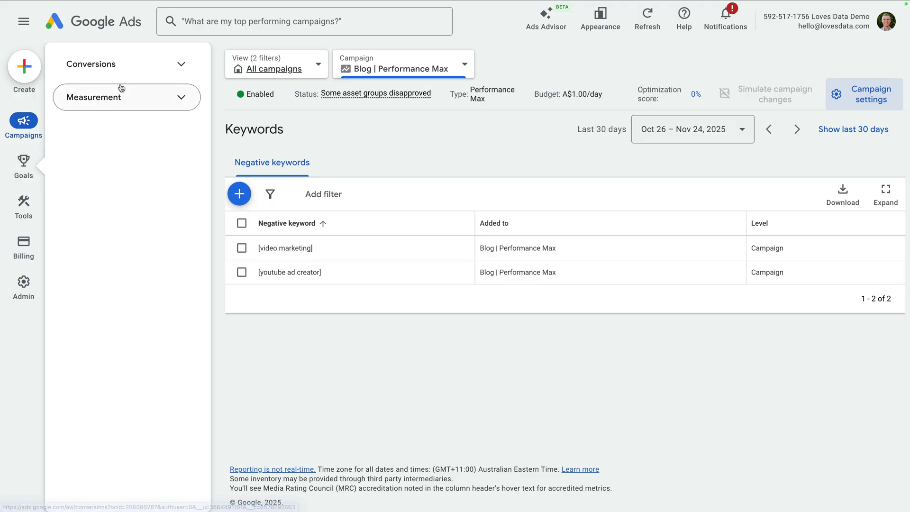
click(141, 67)
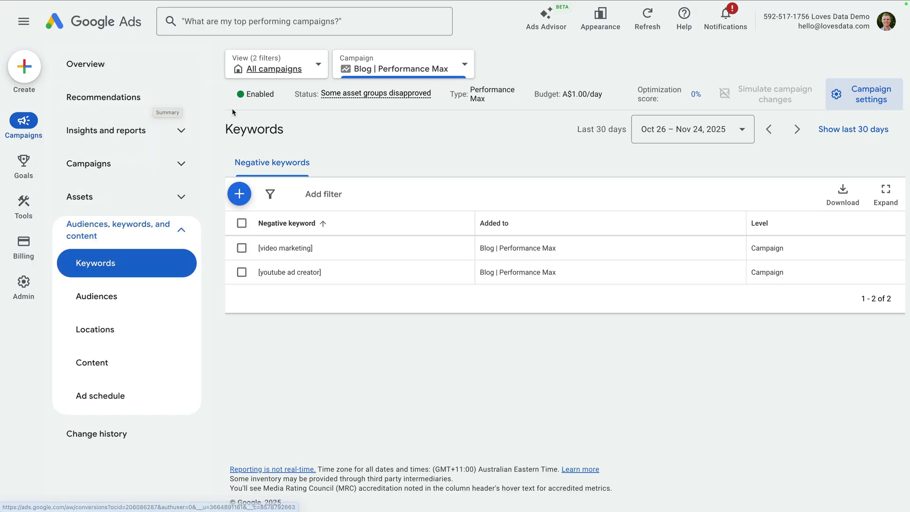
- Open the account's Content suitability settings and set the inventory type to Limited inventory
mouse_move(23, 203)
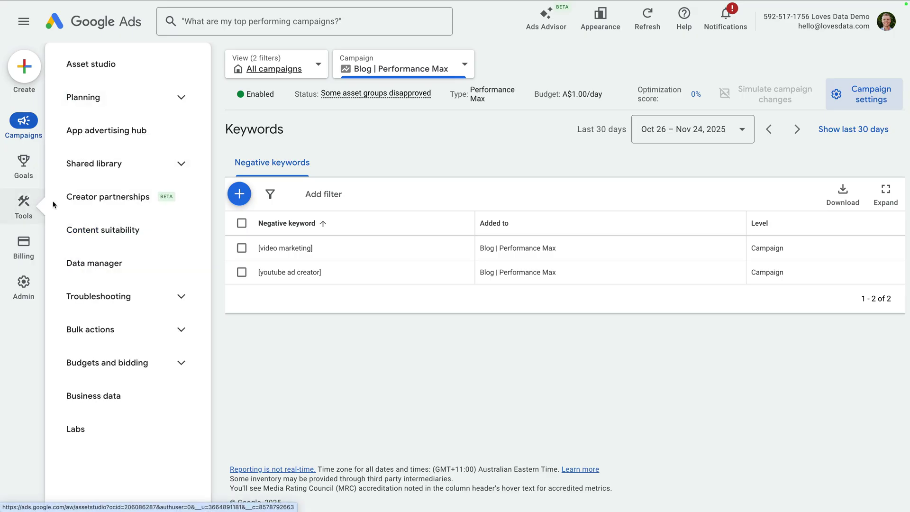
click(130, 230)
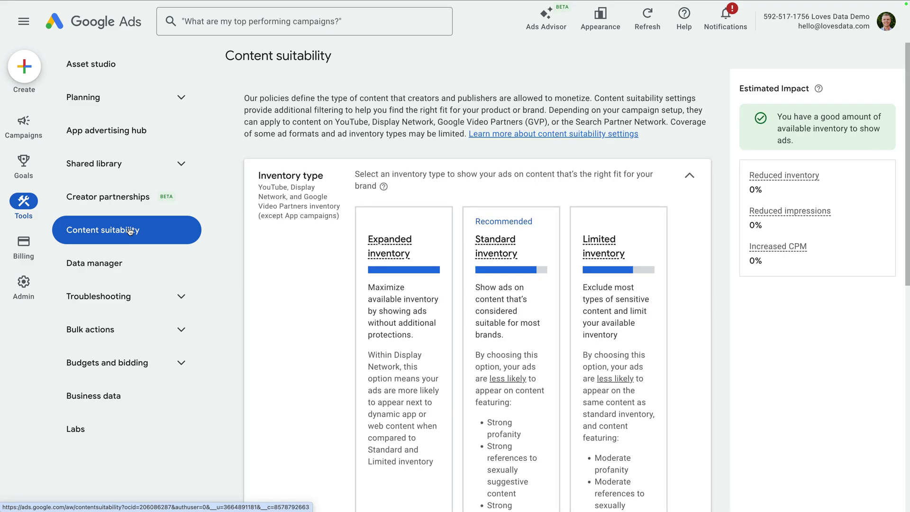
scroll(298, 262, down, 2)
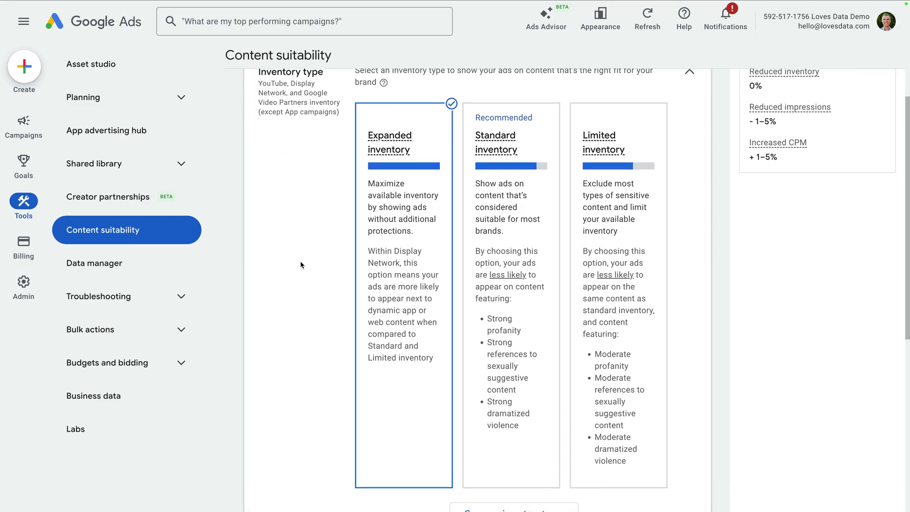
mouse_move(435, 152)
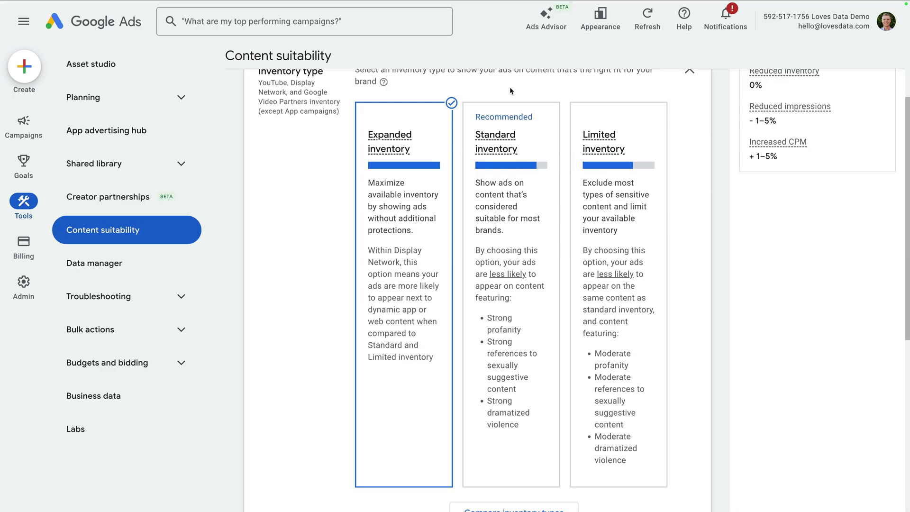
click(541, 150)
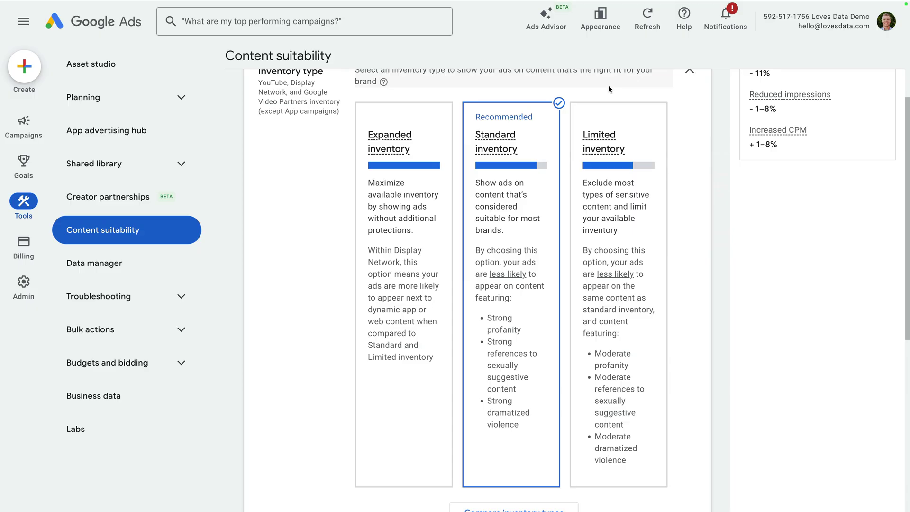
click(643, 137)
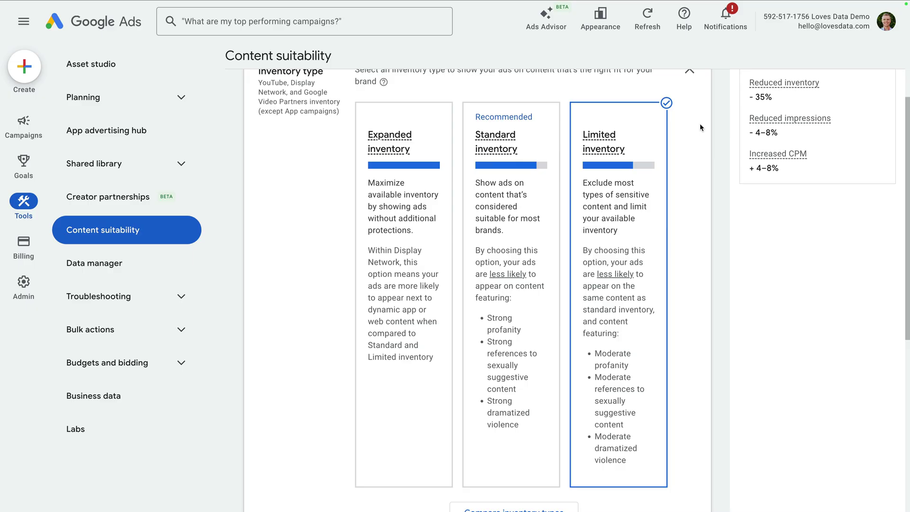
- View the comparison of inventory types and save the inventory type selection
scroll(700, 127, down, 3)
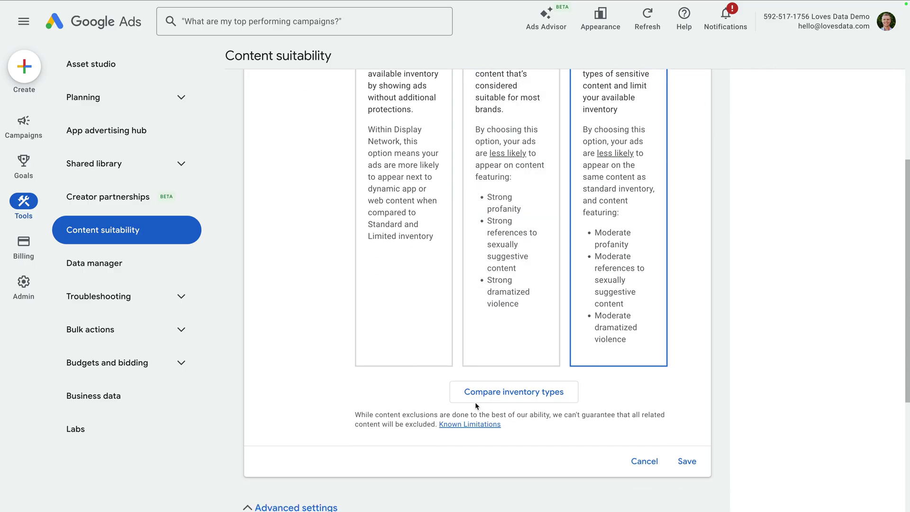
click(481, 402)
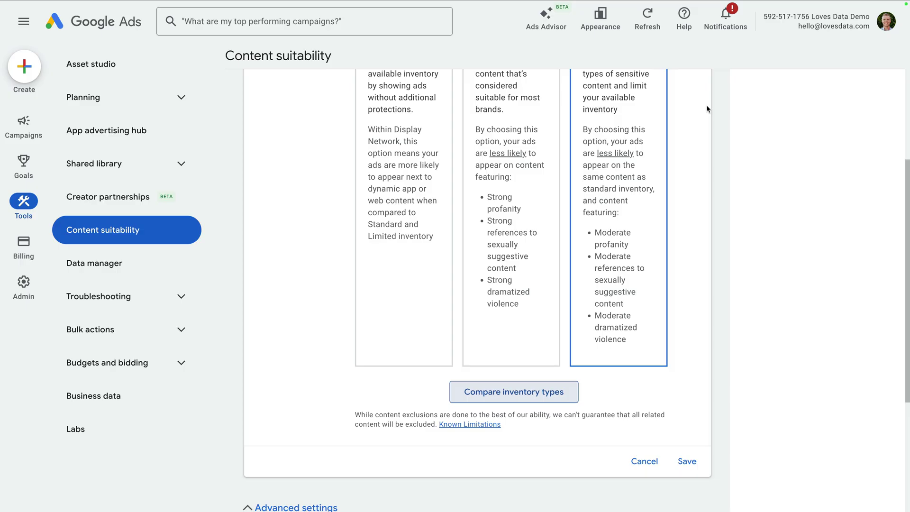
scroll(706, 109, up, 2)
scroll(657, 137, down, 2)
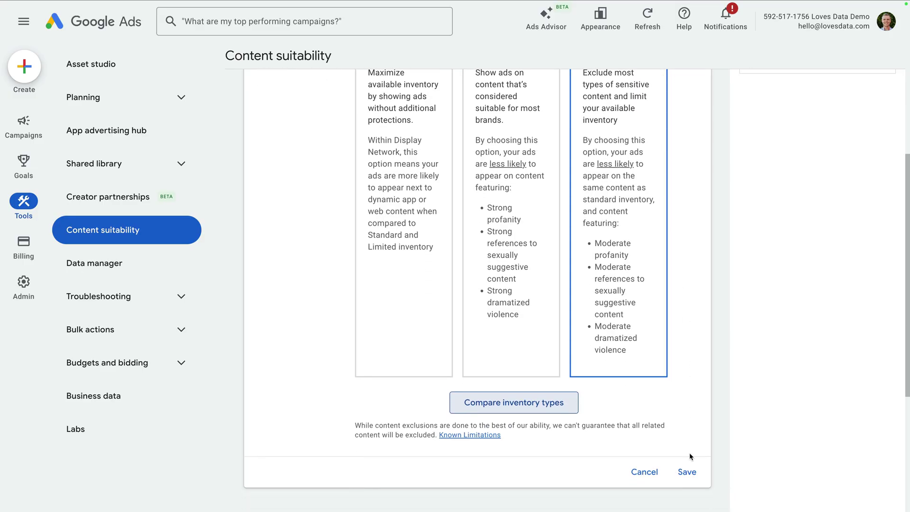
click(687, 471)
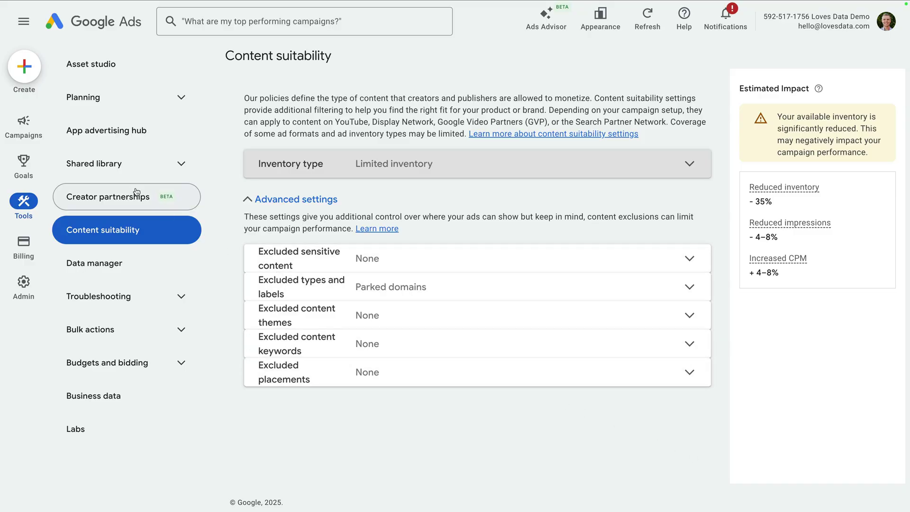
- Return to the Blog | Performance Max campaign and open its Asset groups table
mouse_move(33, 127)
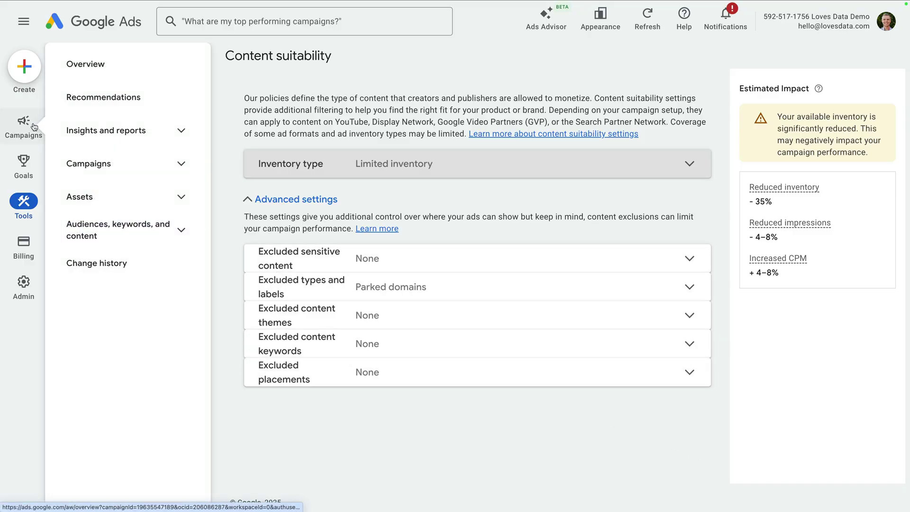
click(126, 169)
click(139, 230)
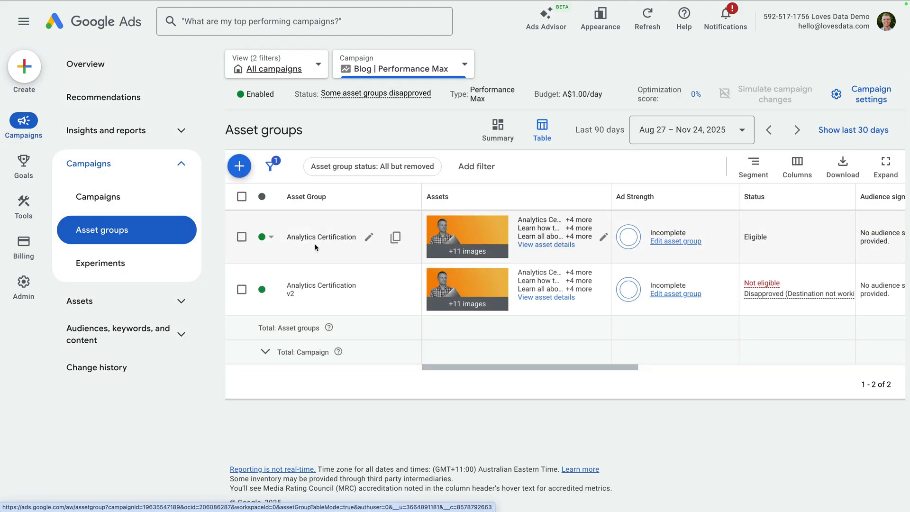
- Open the asset details of the Analytics Certification asset group and filter its assets to those added by Google AI
mouse_move(505, 258)
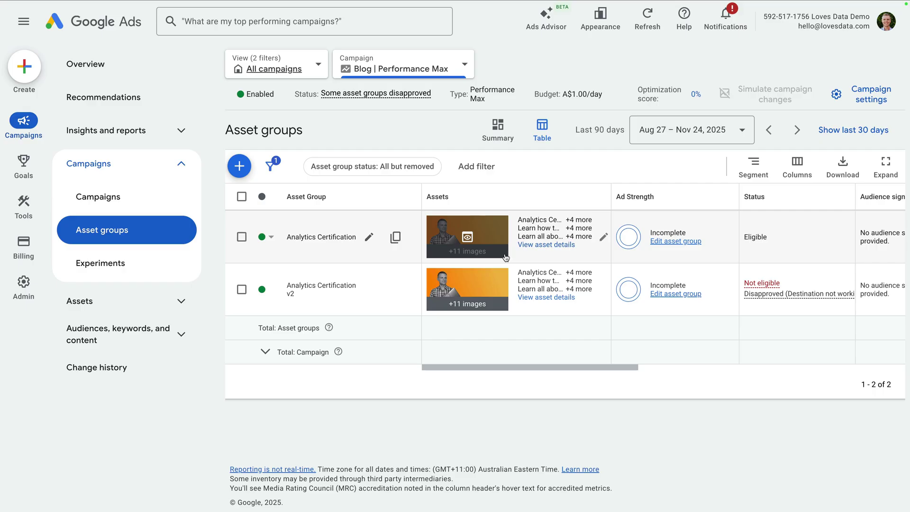
click(547, 246)
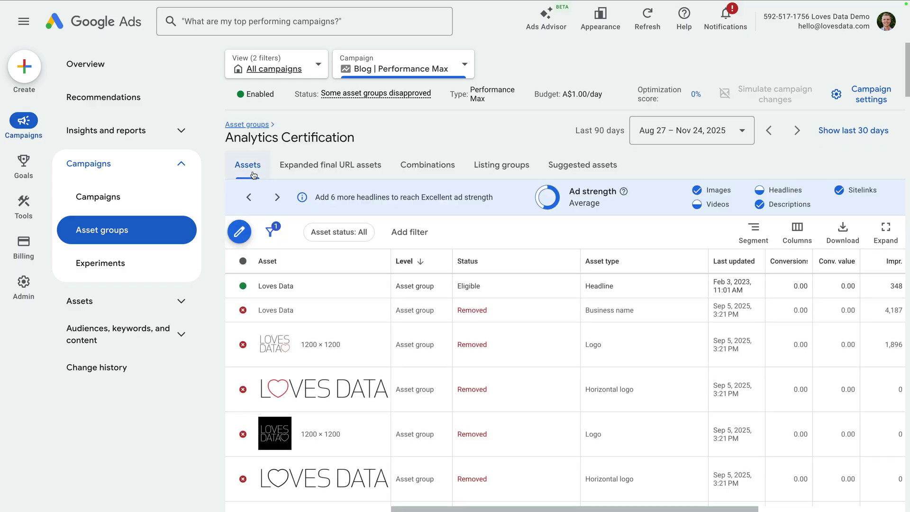
click(400, 233)
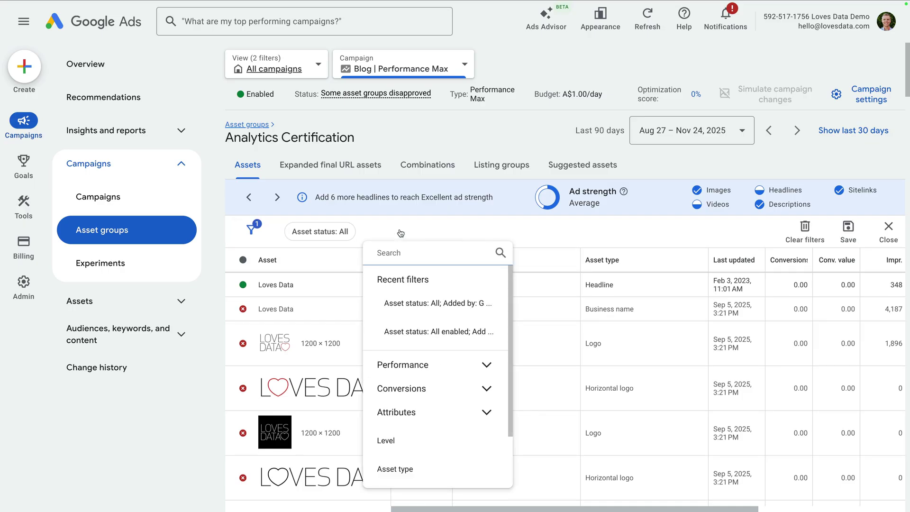
click(463, 409)
scroll(463, 408, down, 2)
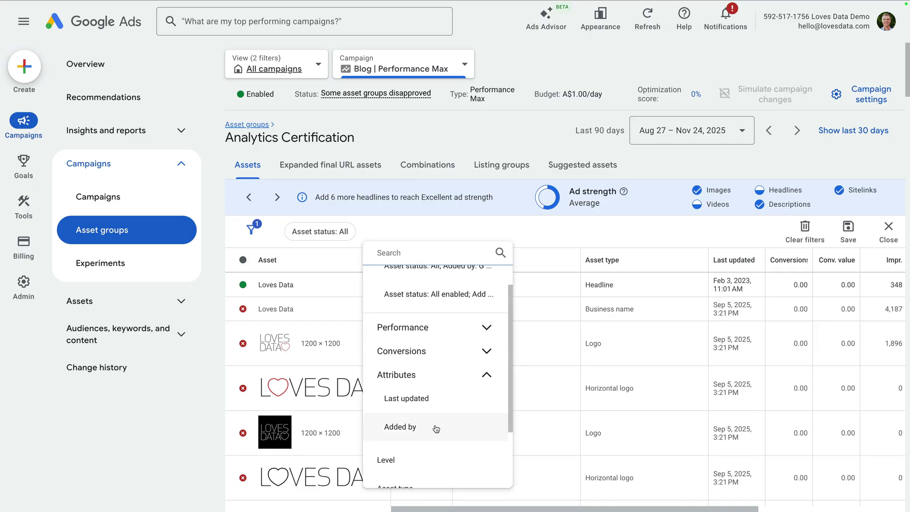
click(434, 429)
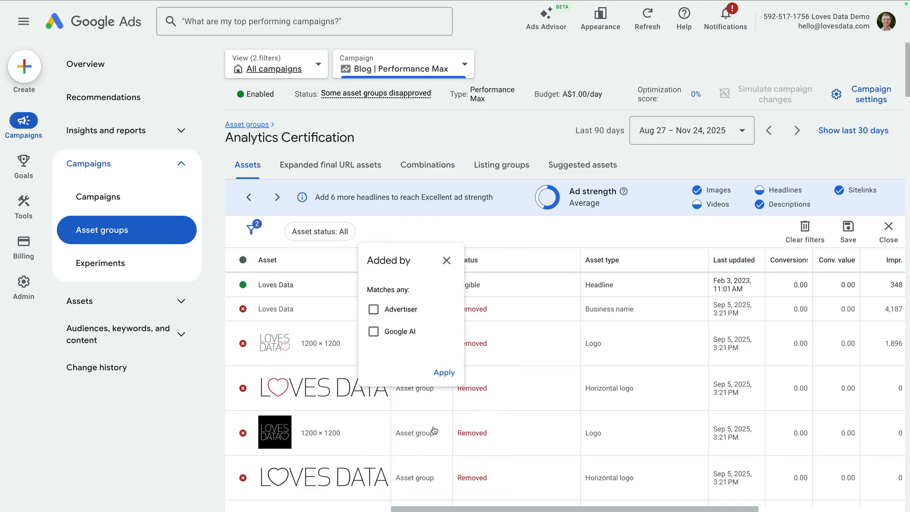
click(375, 338)
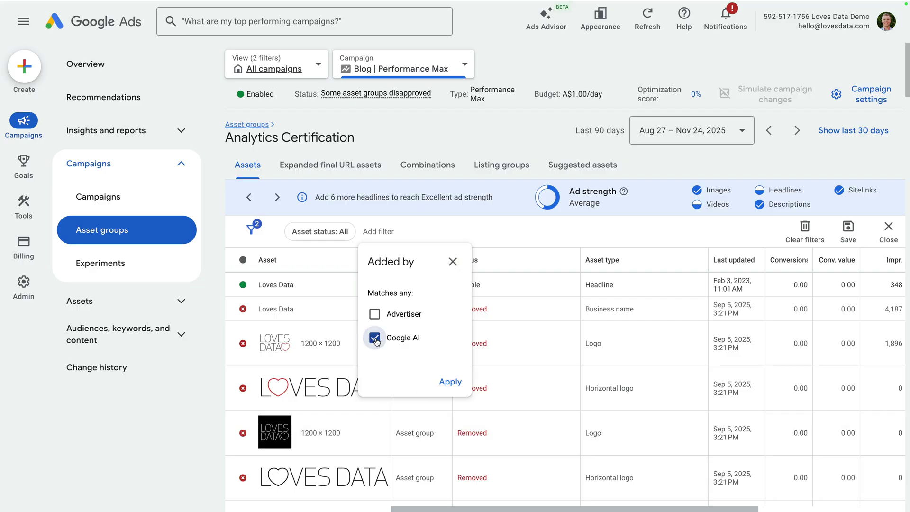
click(450, 385)
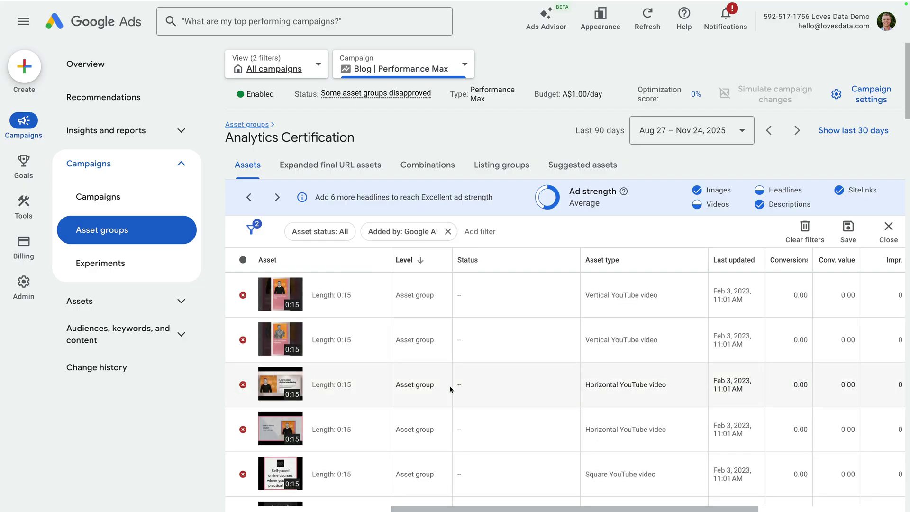
- Examine the filtered list of Google AI-added assets, including the sitelinks and the YouTube videos with their update dates and impressions
scroll(451, 388, down, 6)
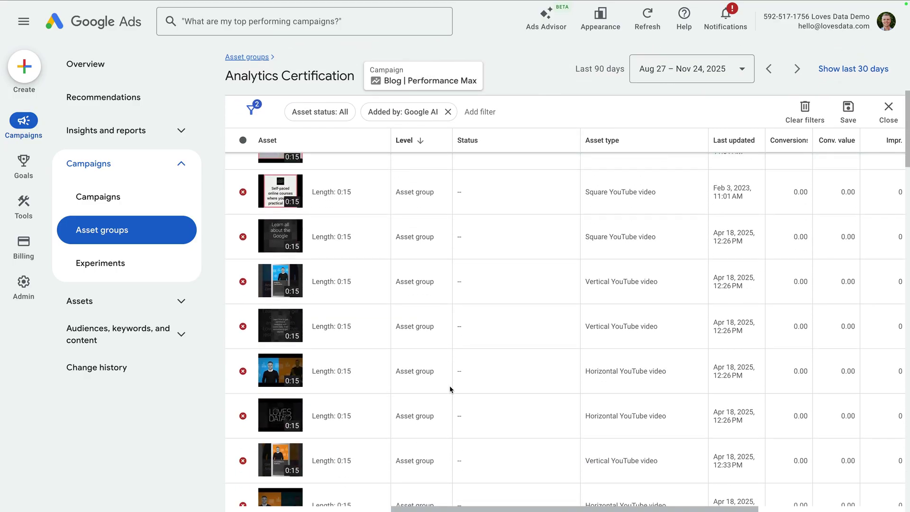
scroll(450, 385, down, 10)
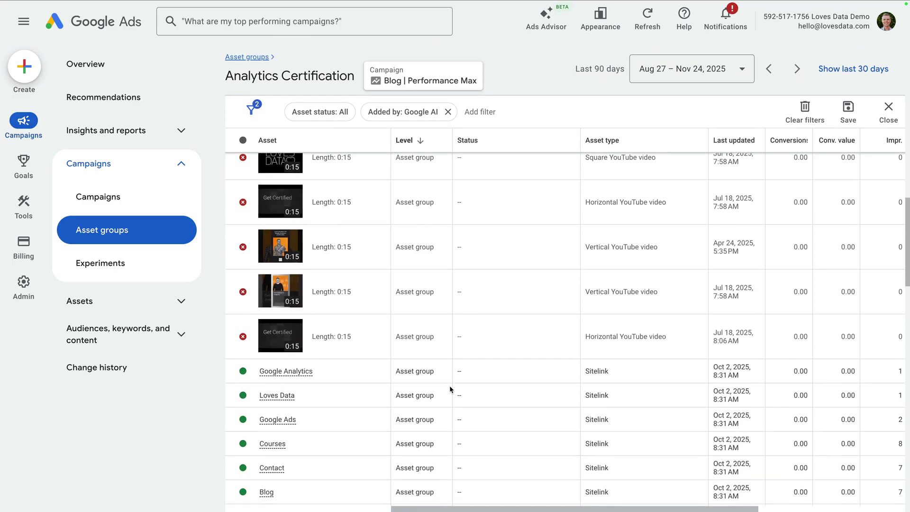
scroll(450, 389, down, 3)
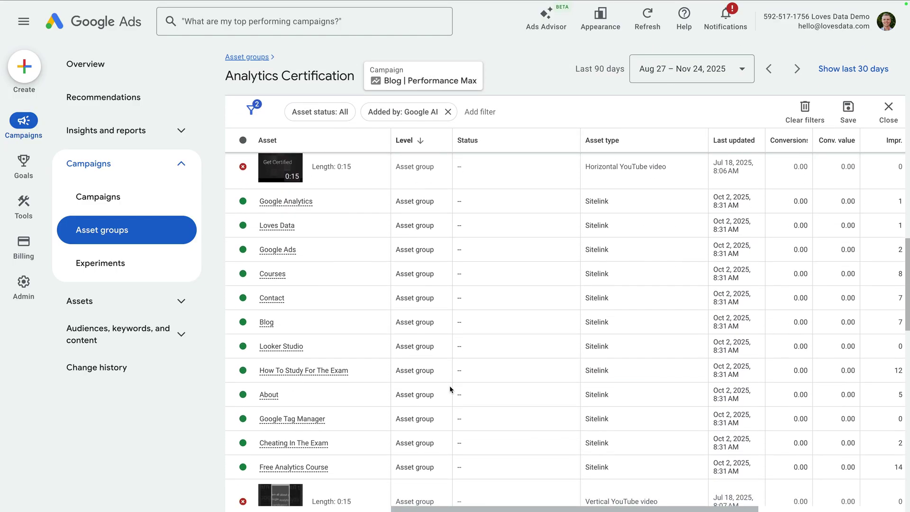
scroll(450, 389, down, 2)
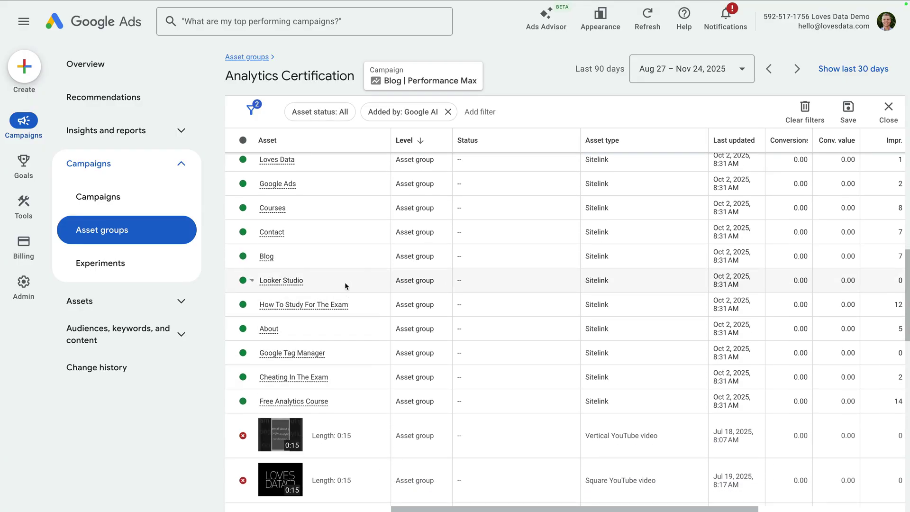
scroll(345, 283, down, 2)
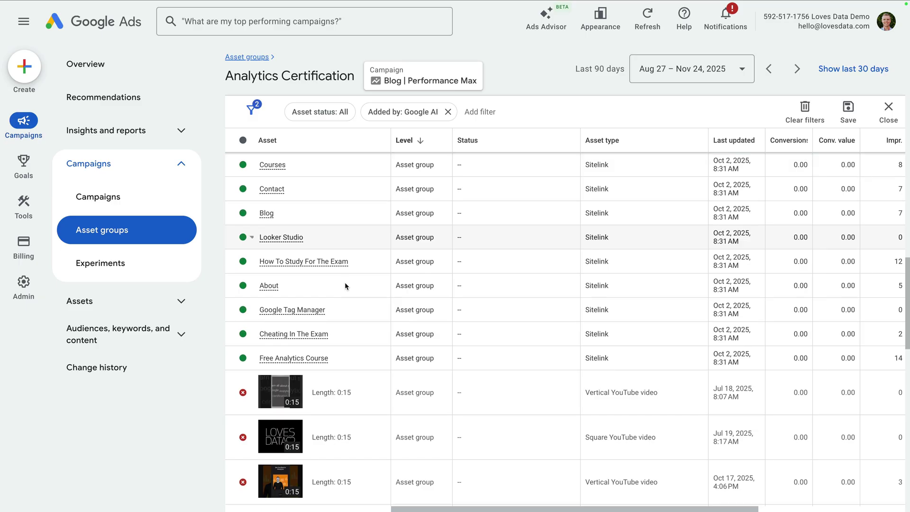
scroll(345, 283, down, 5)
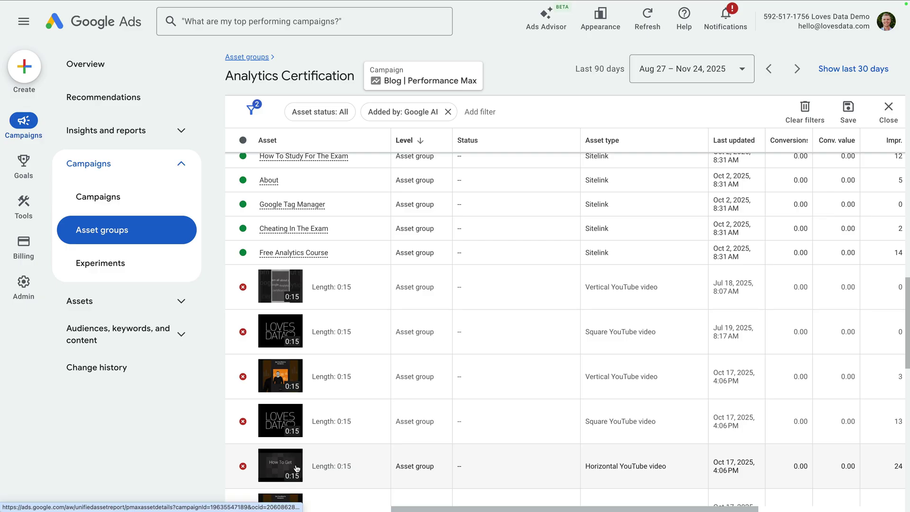
scroll(296, 468, down, 6)
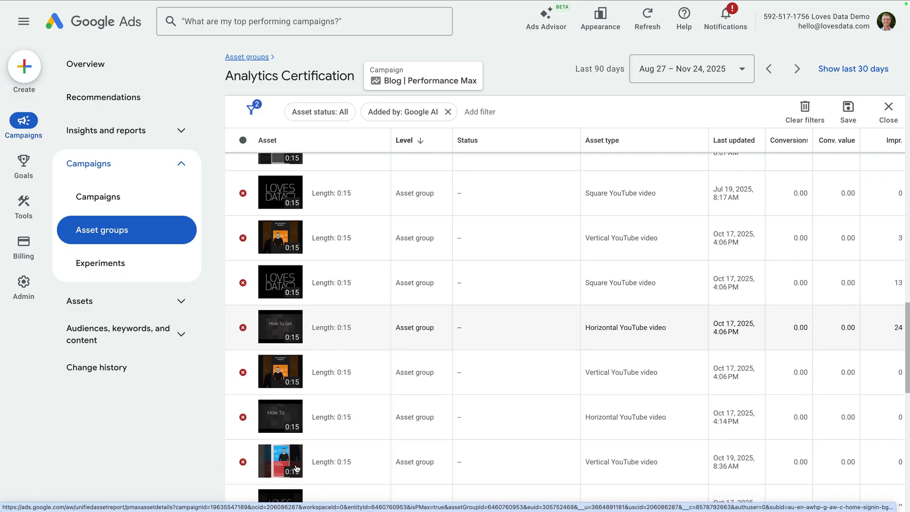
scroll(297, 468, down, 7)
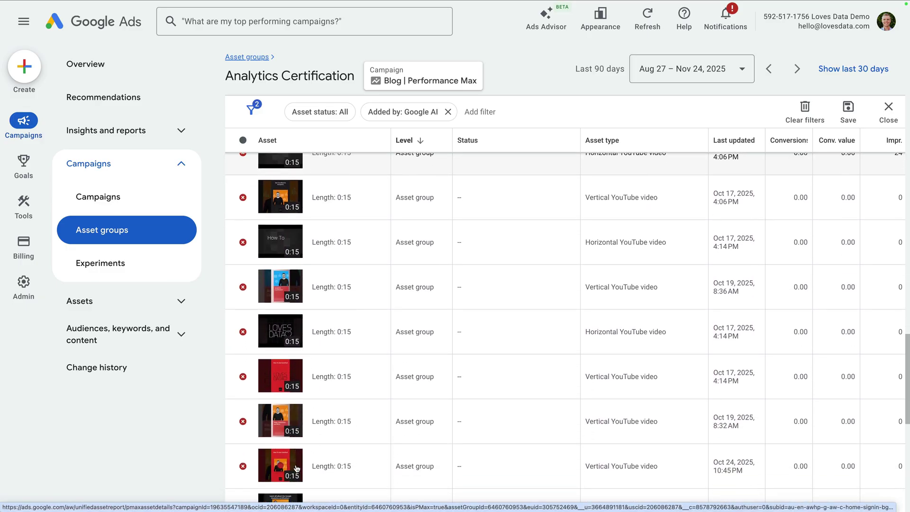
scroll(296, 468, down, 7)
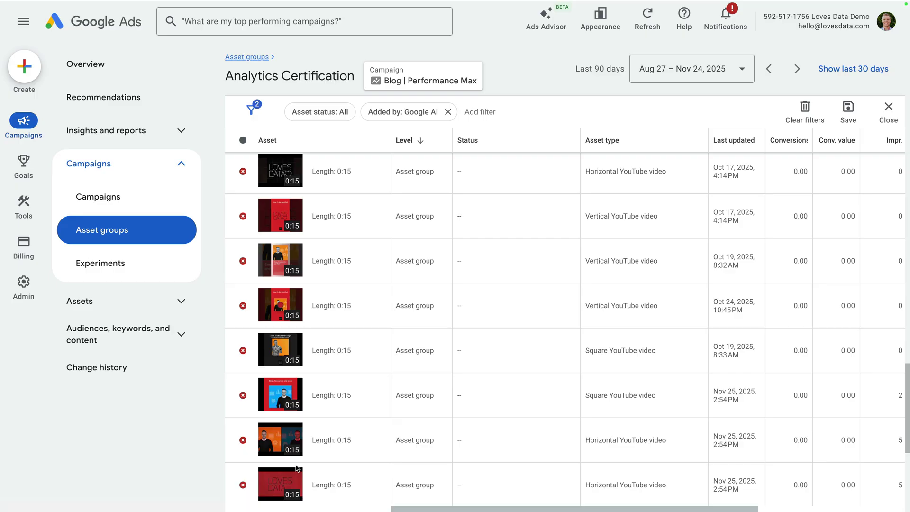
scroll(296, 468, down, 4)
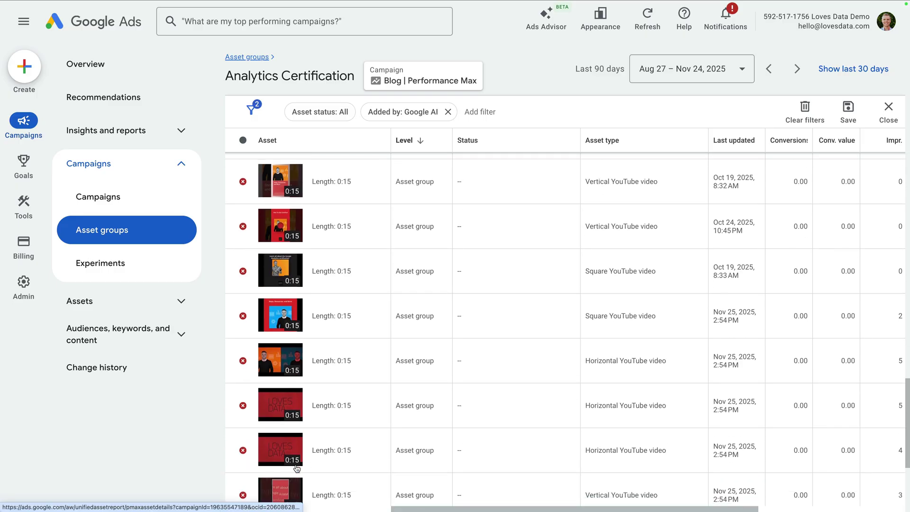